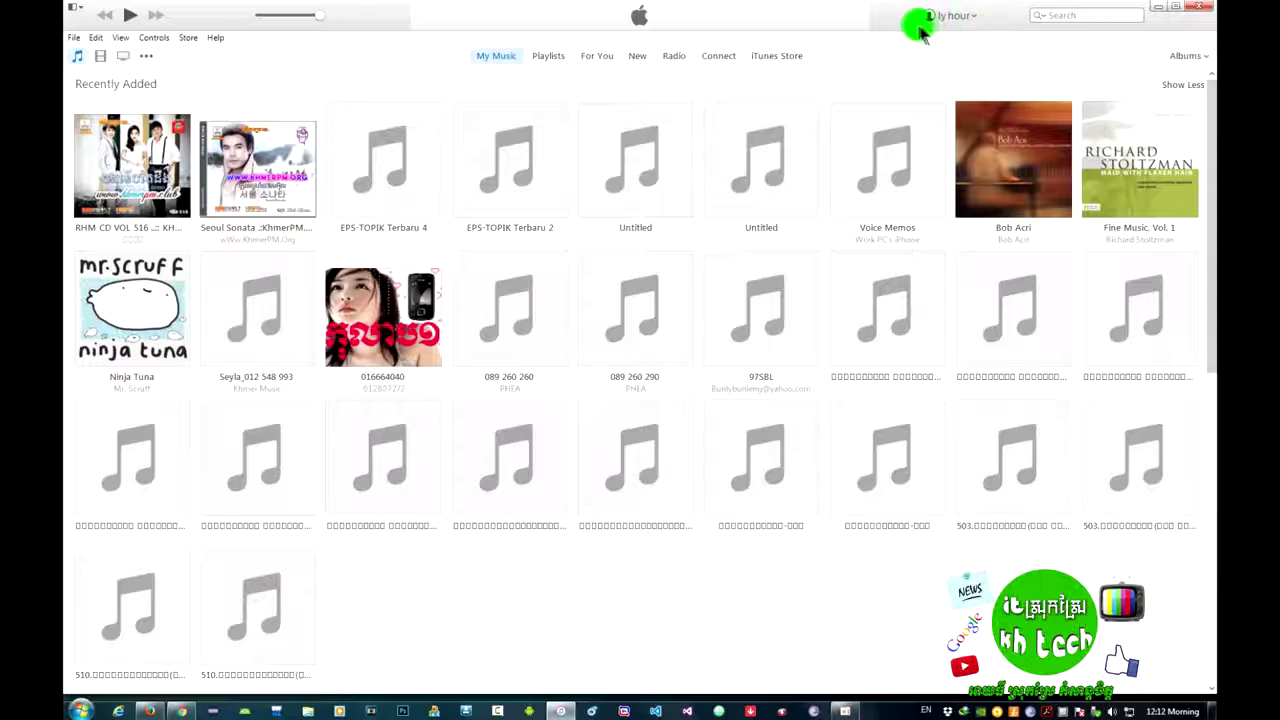
- Switch iTunes to the TV Shows library and minimise the iTunes window
click(216, 38)
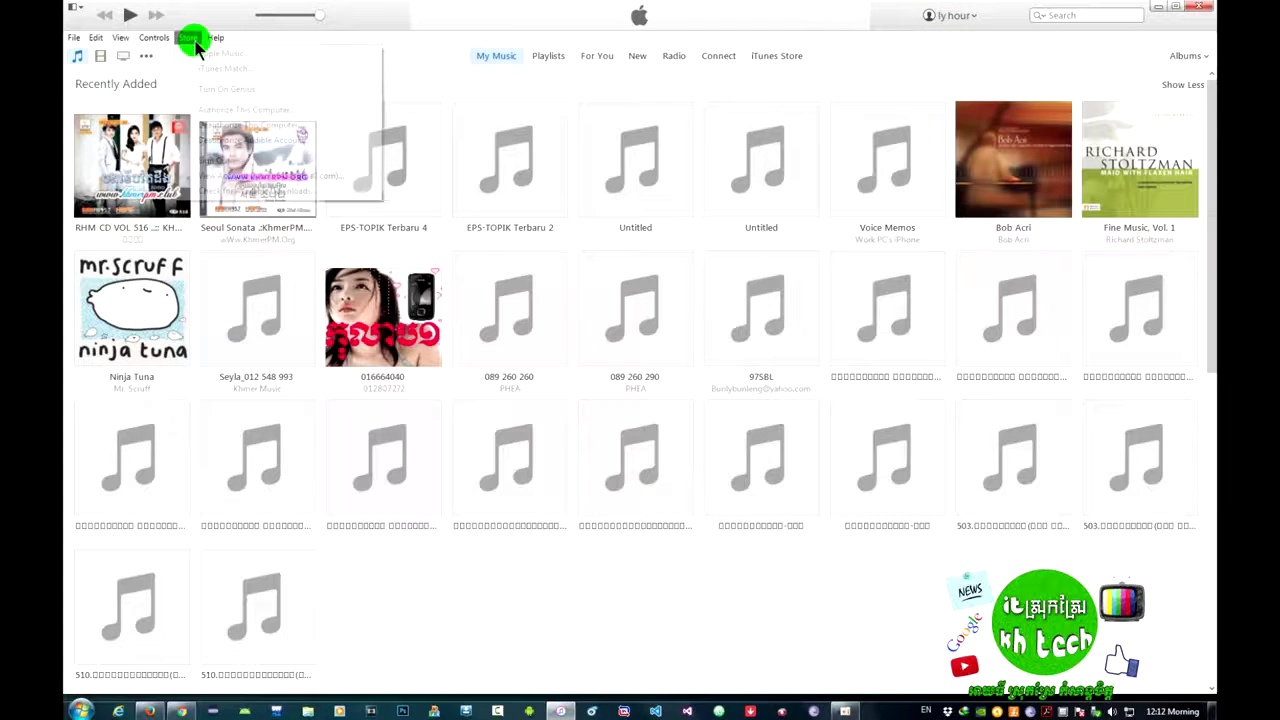
click(257, 34)
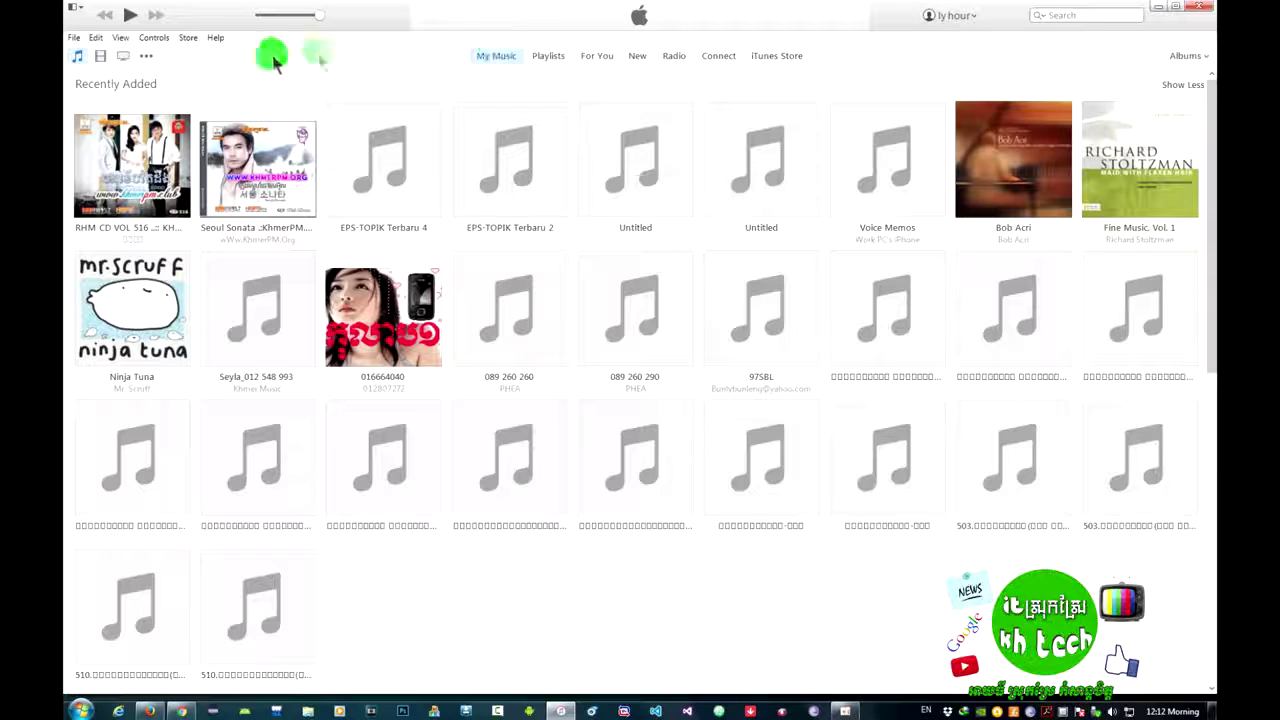
click(123, 55)
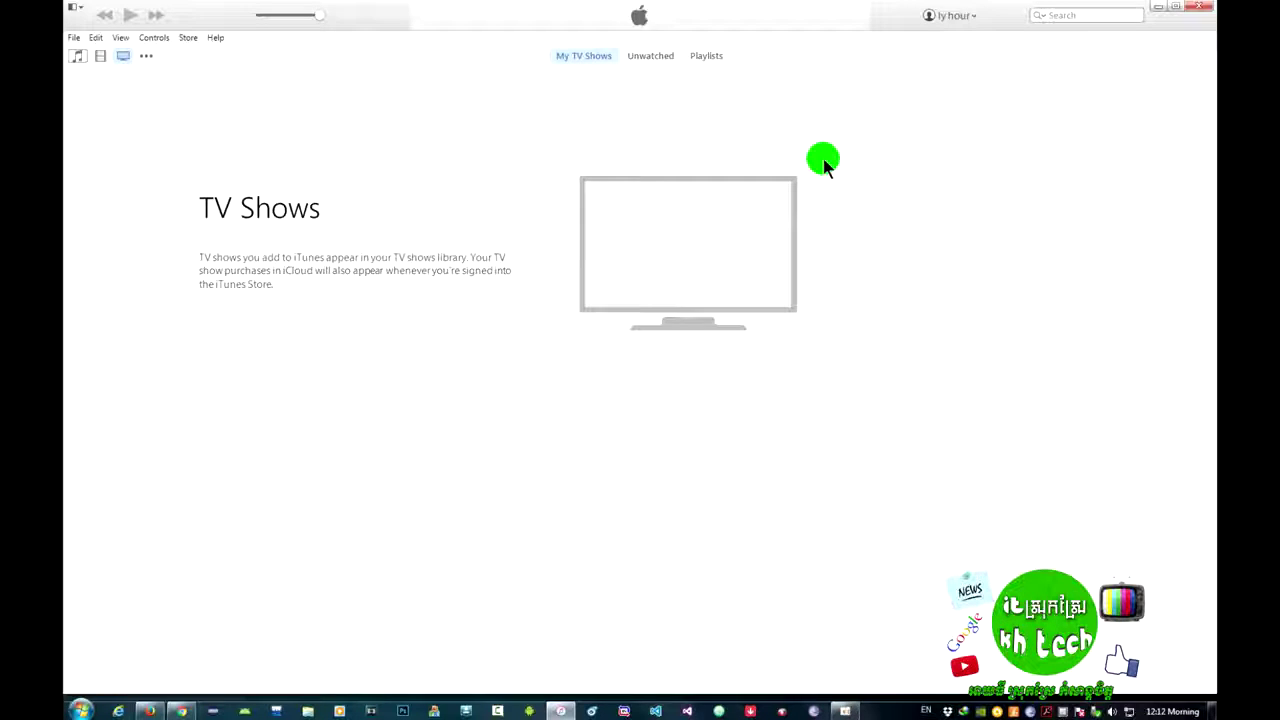
click(1160, 14)
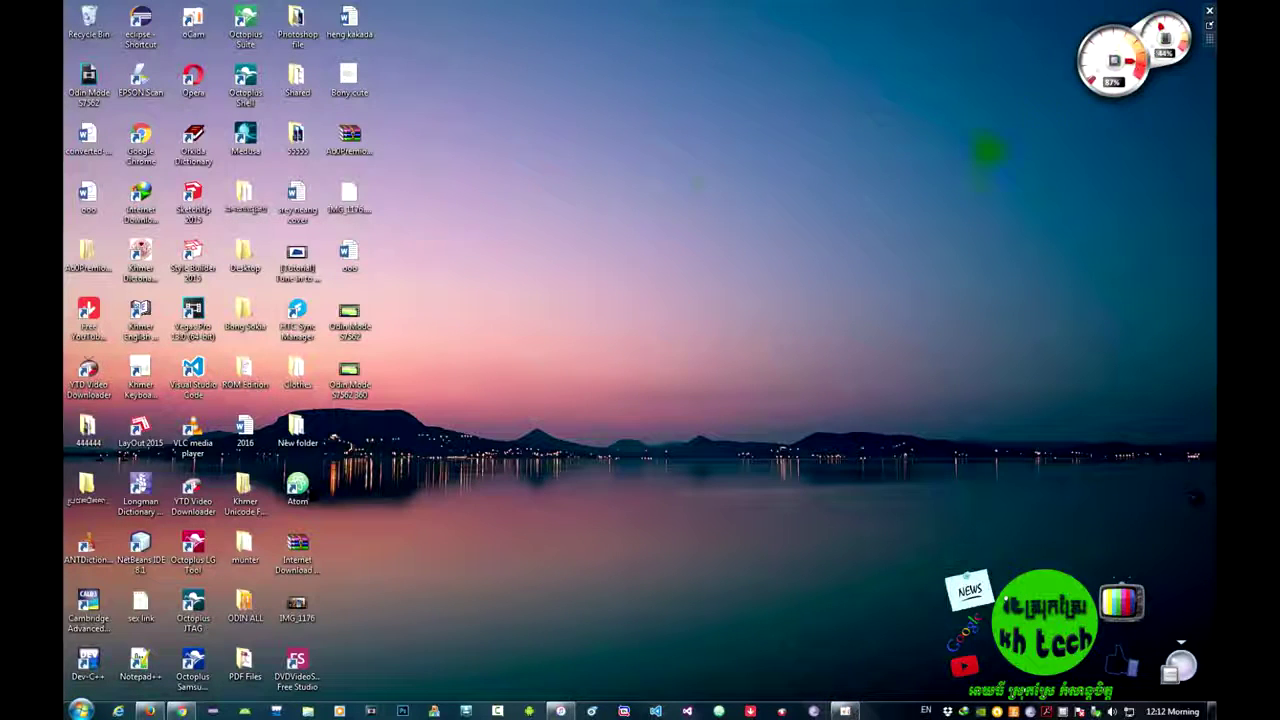
- Refresh the desktop several times
right_click(624, 187)
click(656, 230)
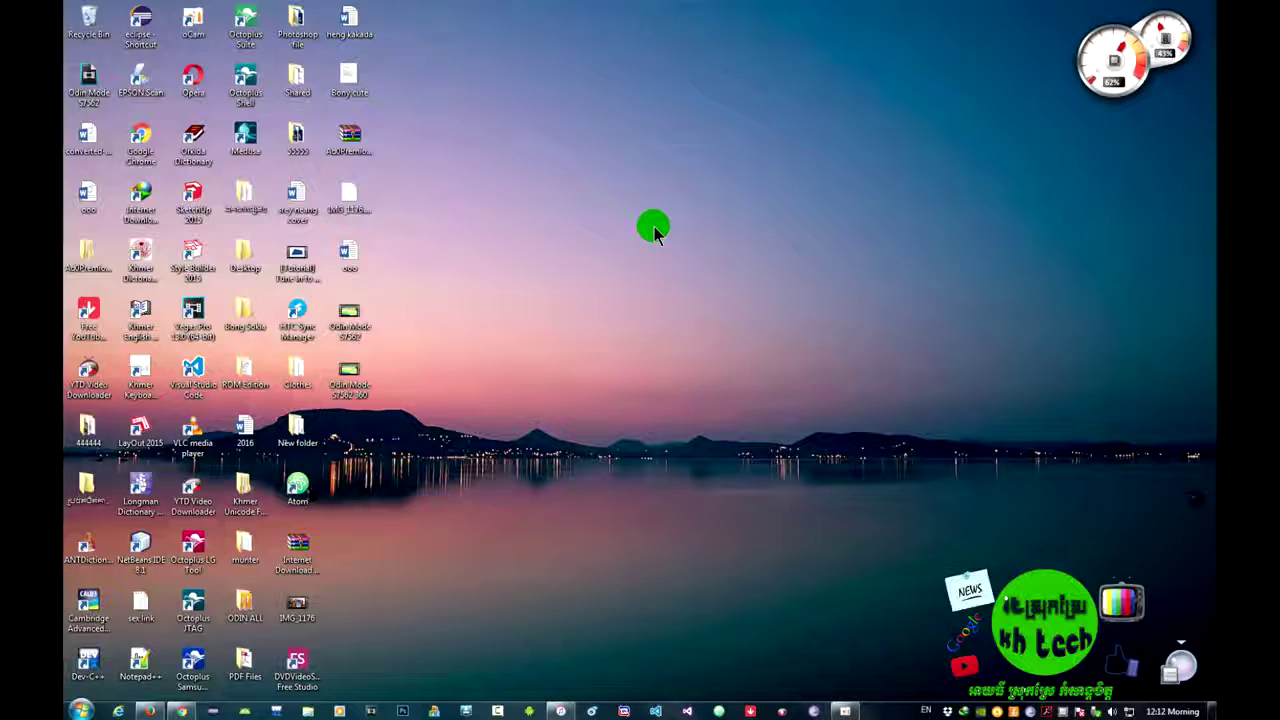
right_click(653, 228)
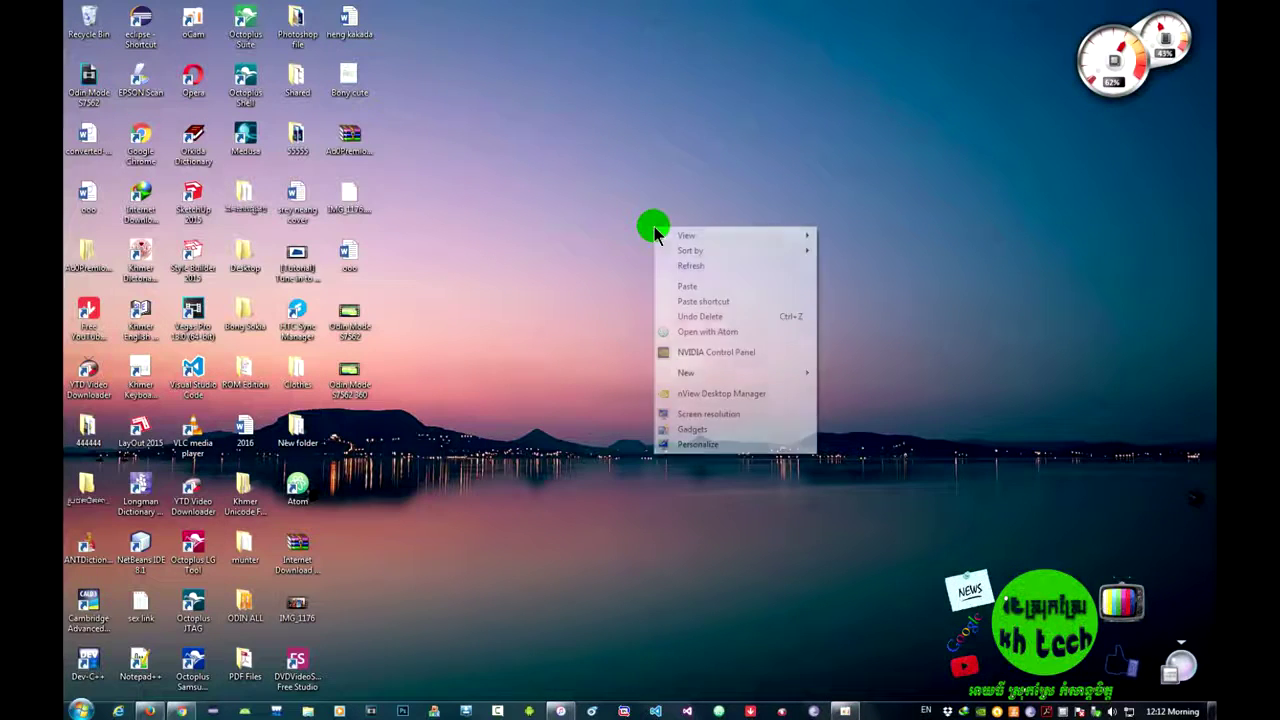
click(675, 266)
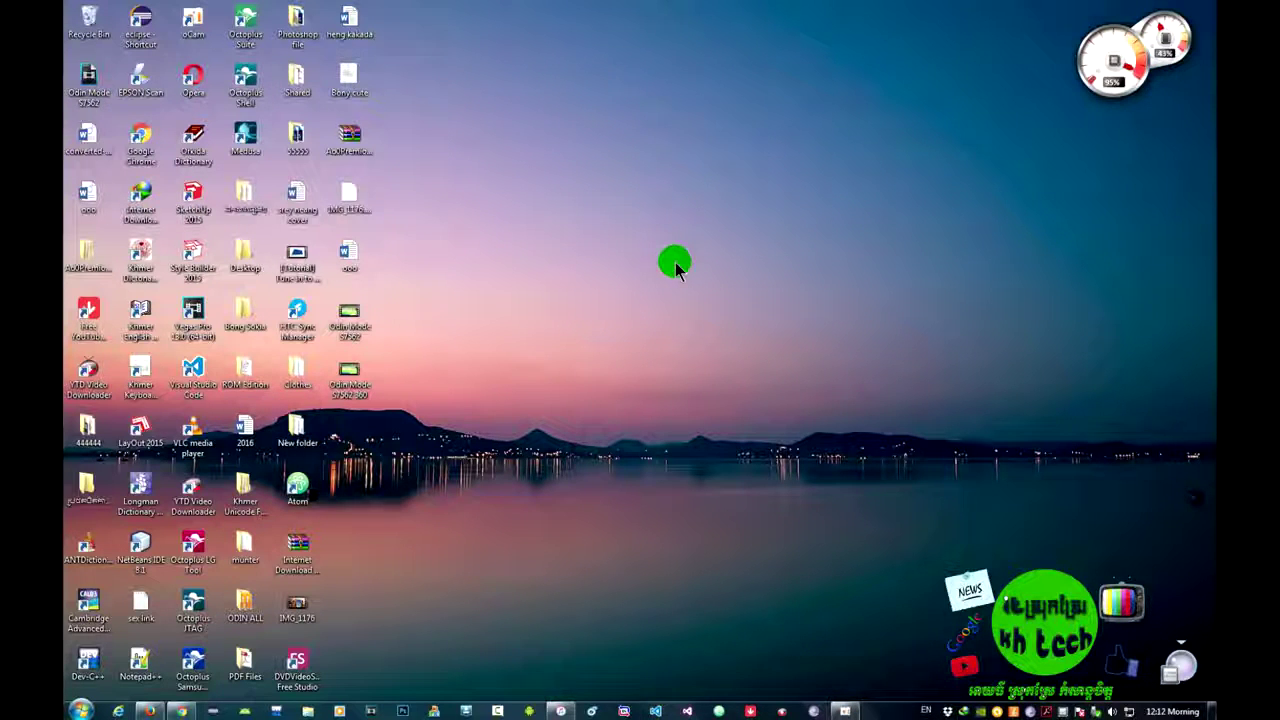
right_click(675, 262)
click(686, 302)
right_click(686, 301)
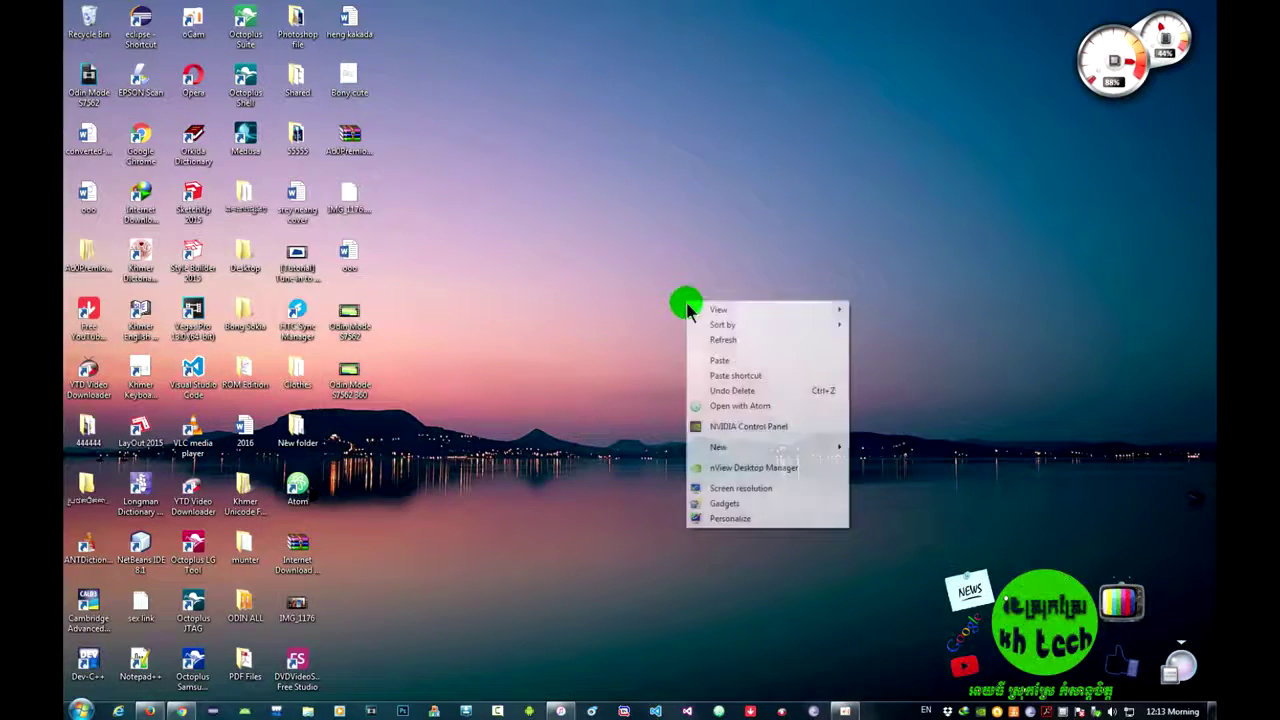
click(702, 335)
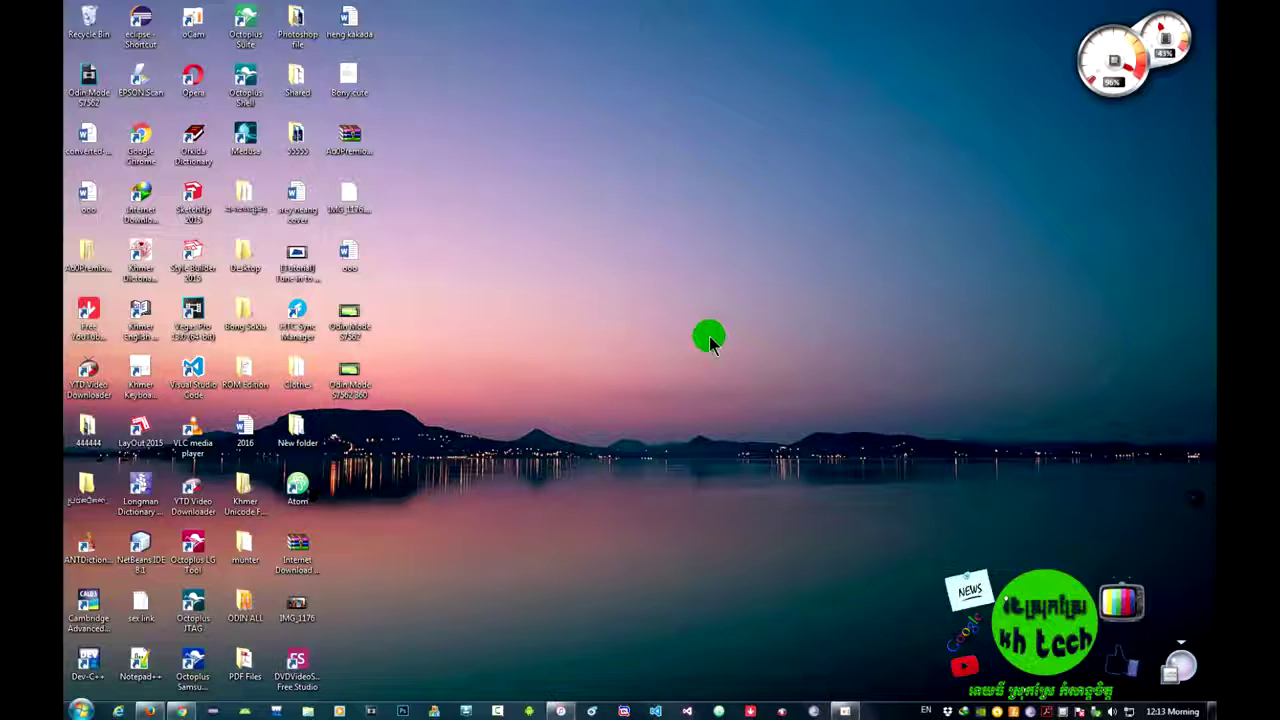
right_click(704, 342)
click(725, 381)
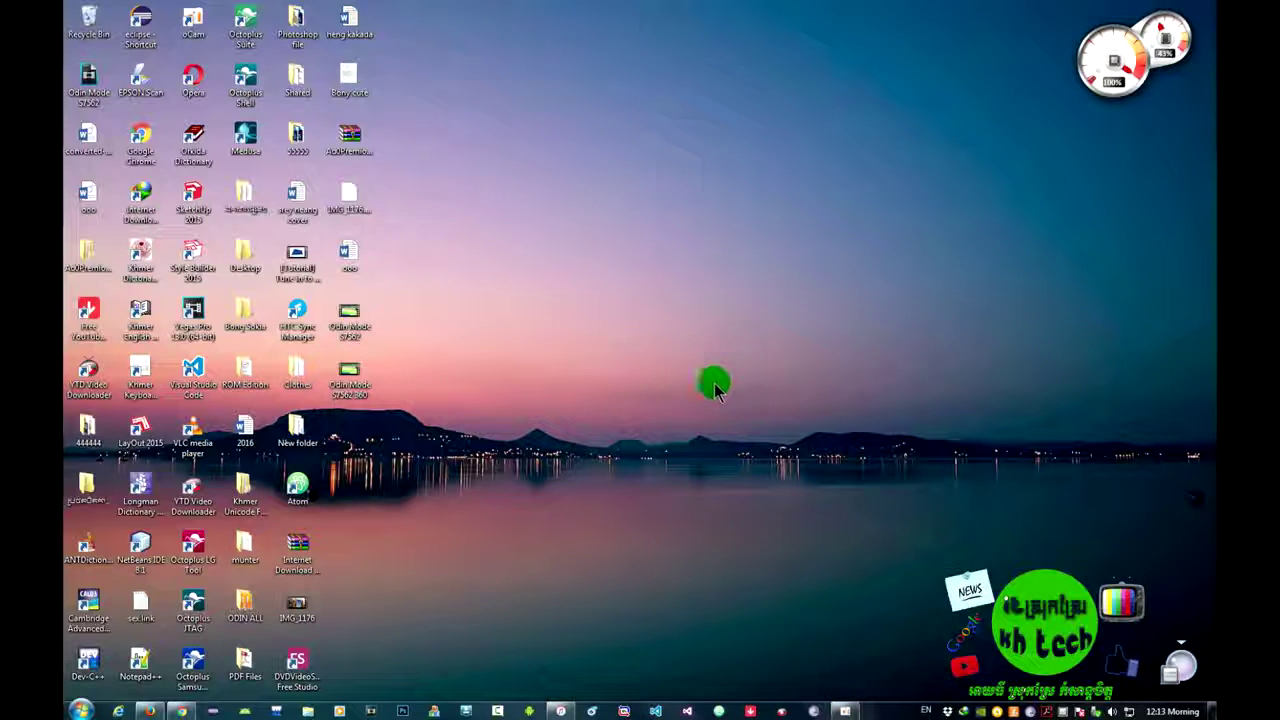
click(80, 710)
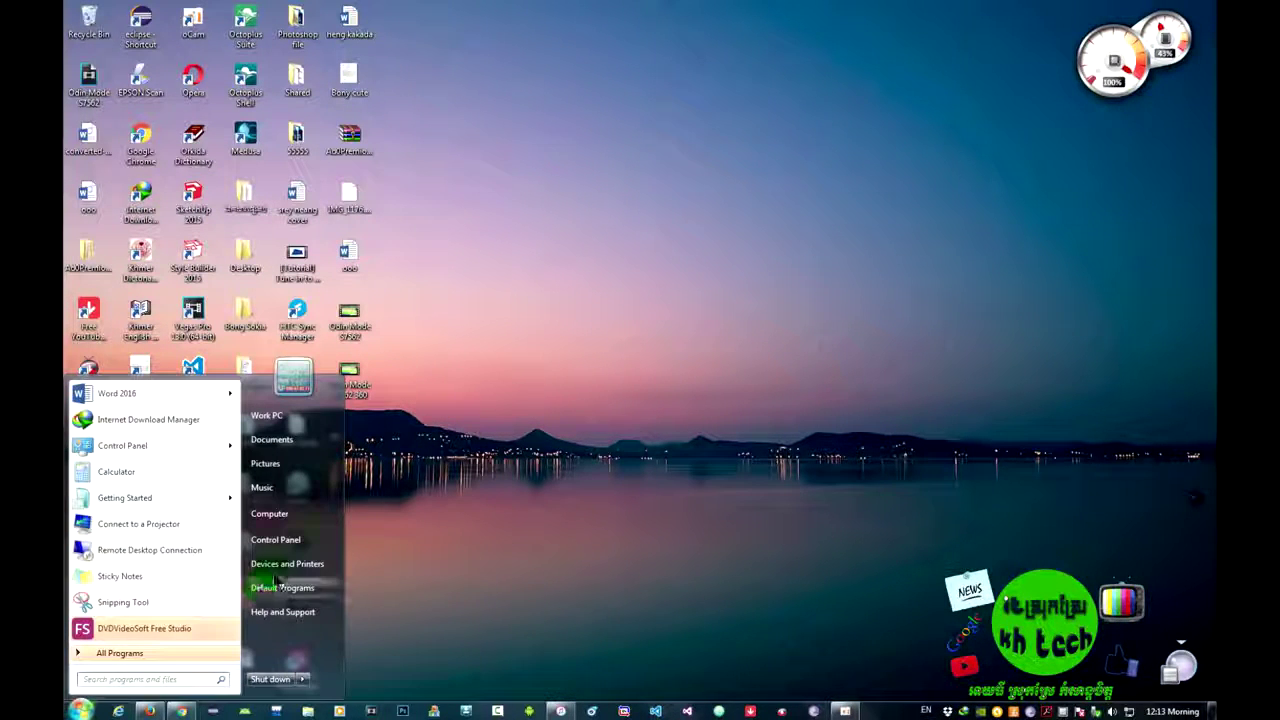
click(290, 543)
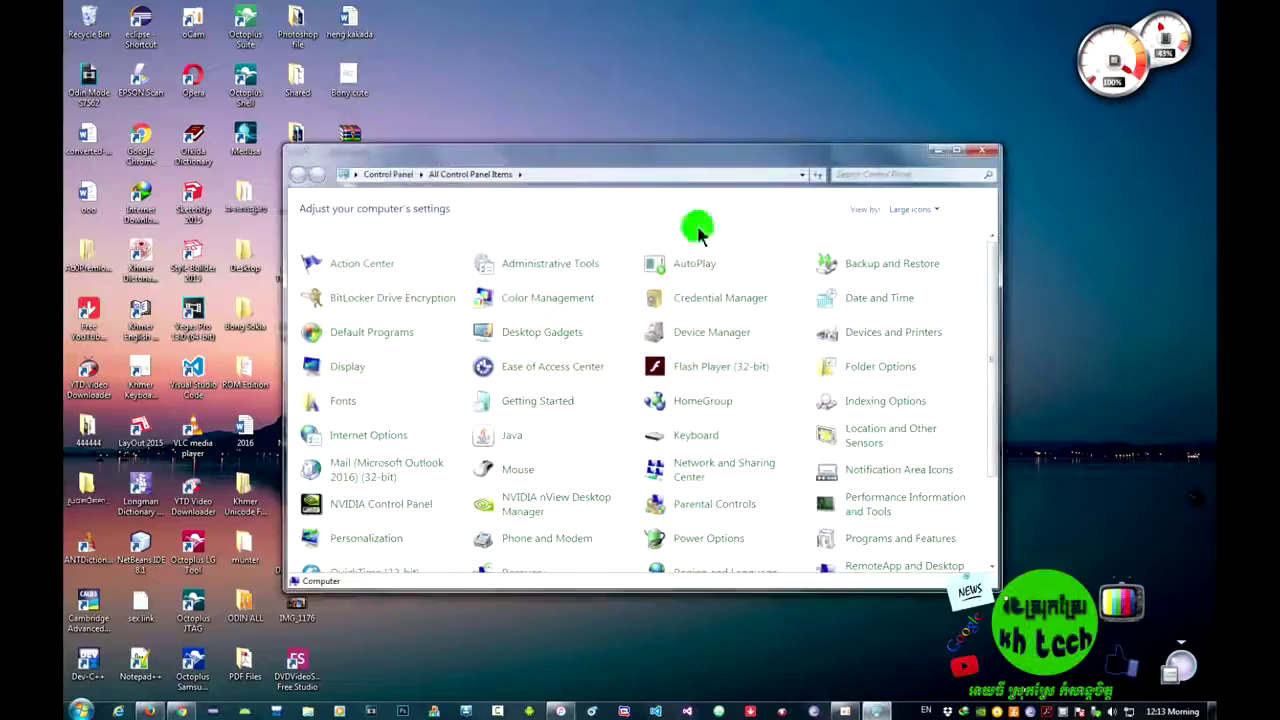
click(982, 150)
- Open the Windows 7 Enterprise (C:) drive from Computer and select all of its folders
click(80, 710)
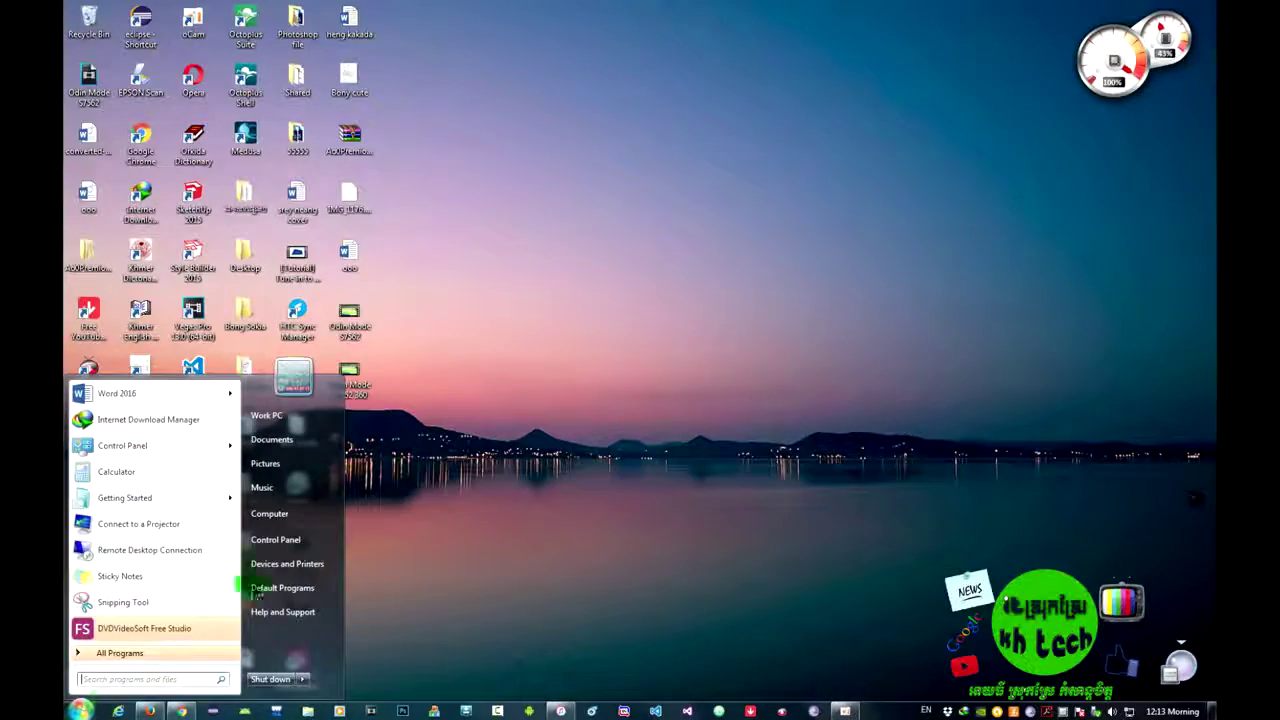
click(270, 515)
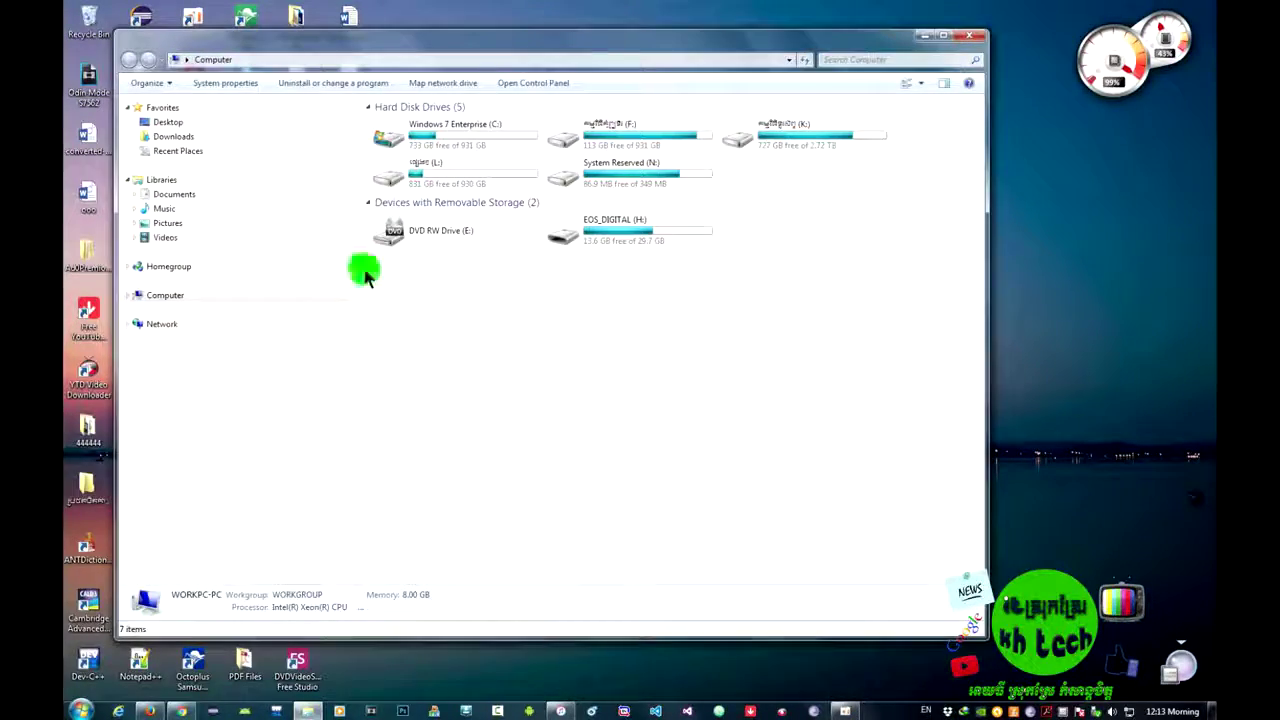
double_click(433, 145)
mouse_move(462, 410)
mouse_down()
mouse_move(434, 168)
mouse_move(406, 114)
mouse_up()
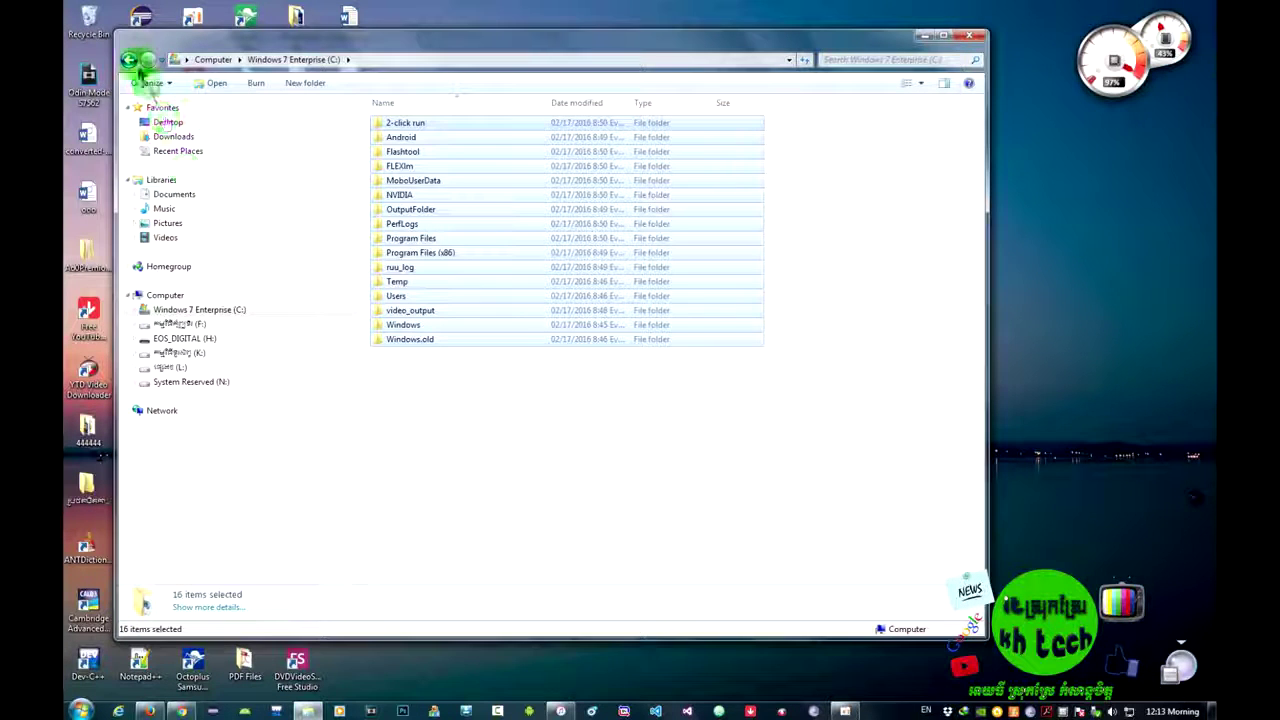
- Empty the Recycle Bin and permanently delete its items
right_click(95, 22)
click(105, 45)
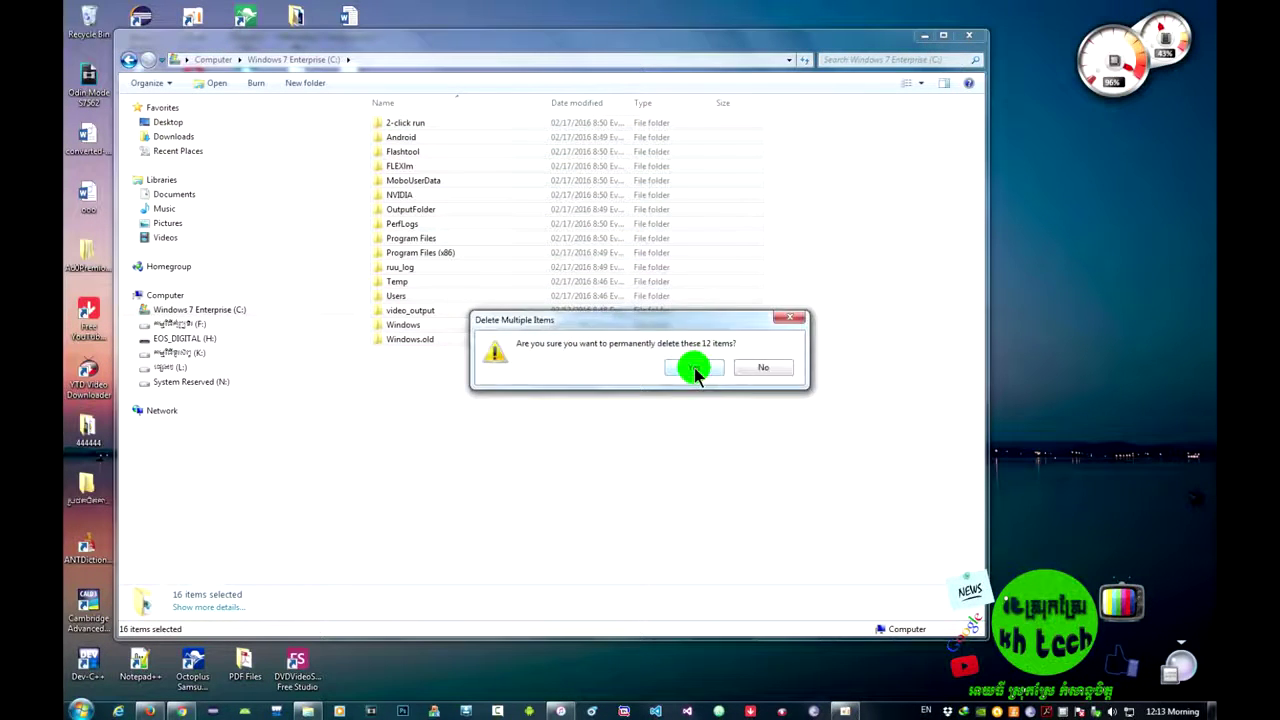
click(694, 369)
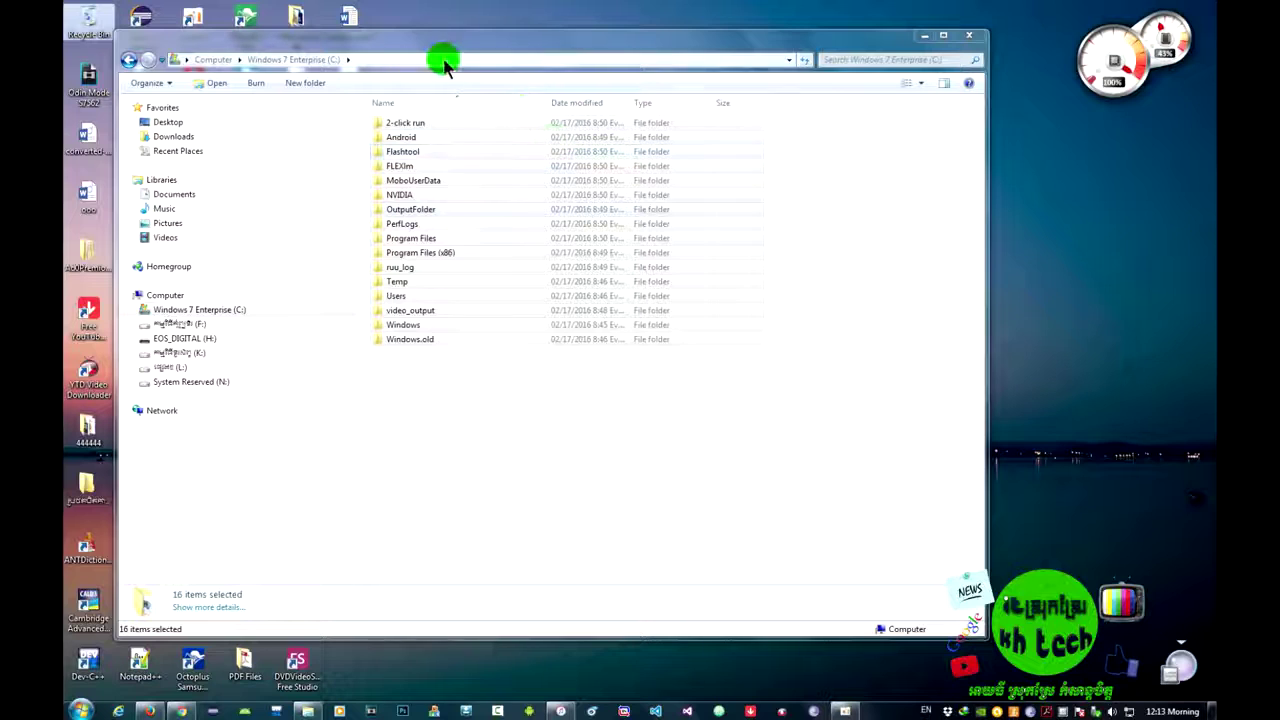
- Examine the hidden-file view settings in the C: drive's Folder Options, and close the dialog and the drive window
drag(435, 383, 450, 125)
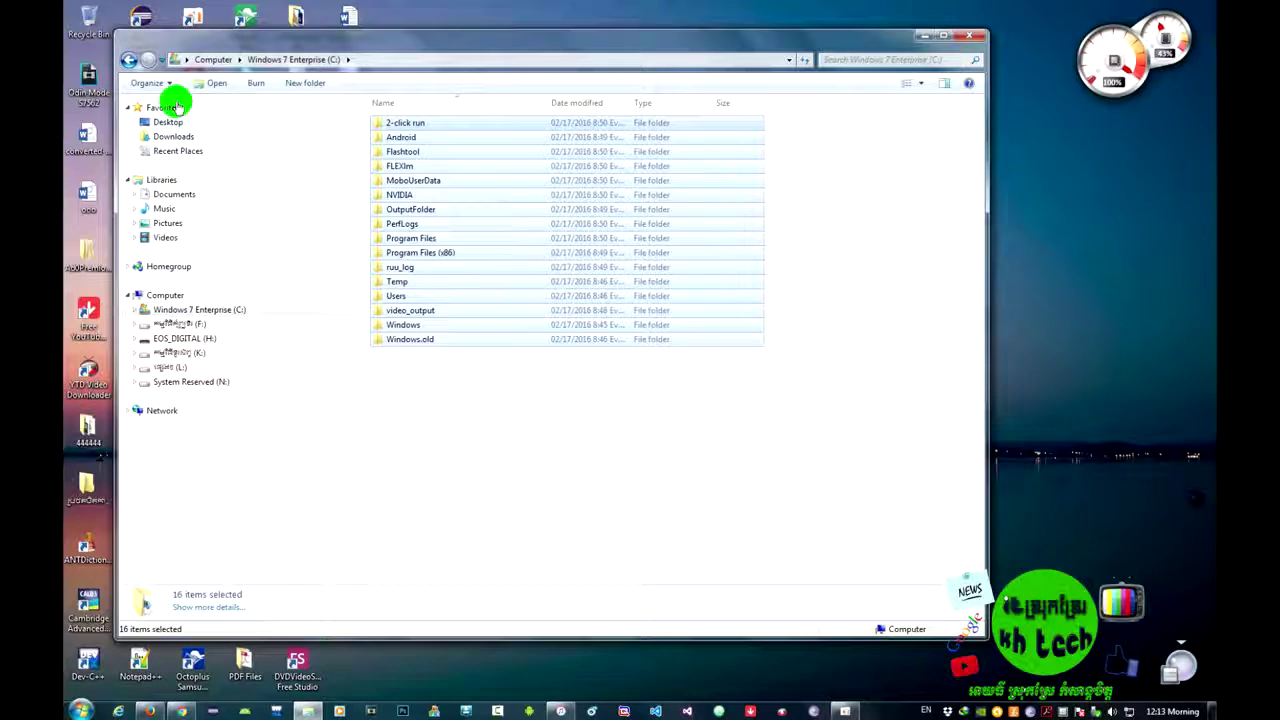
click(150, 83)
click(190, 218)
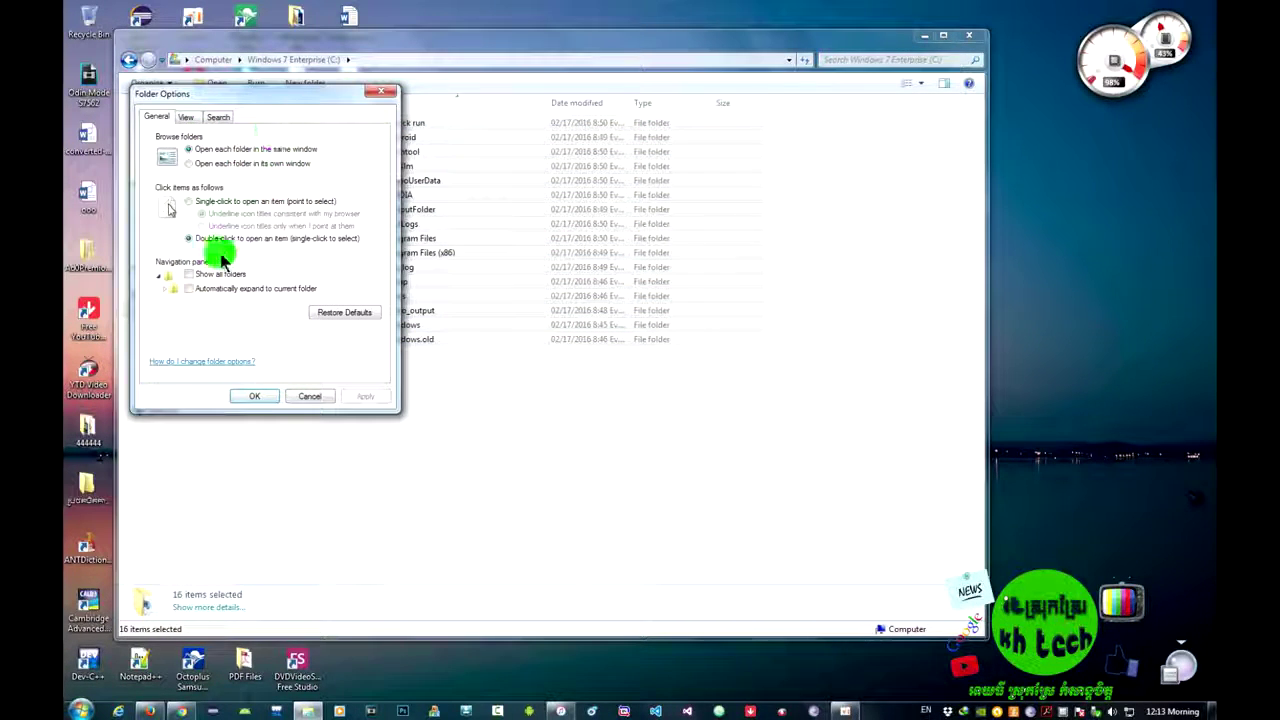
drag(249, 104, 654, 175)
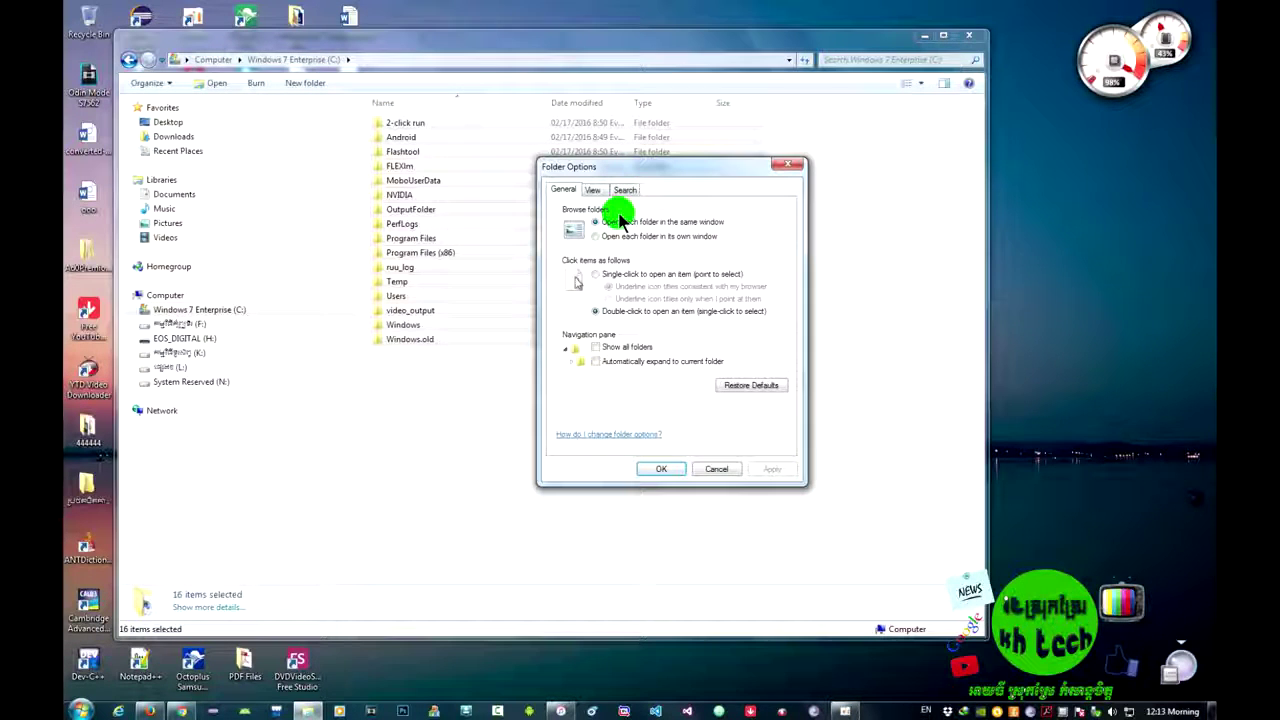
click(593, 190)
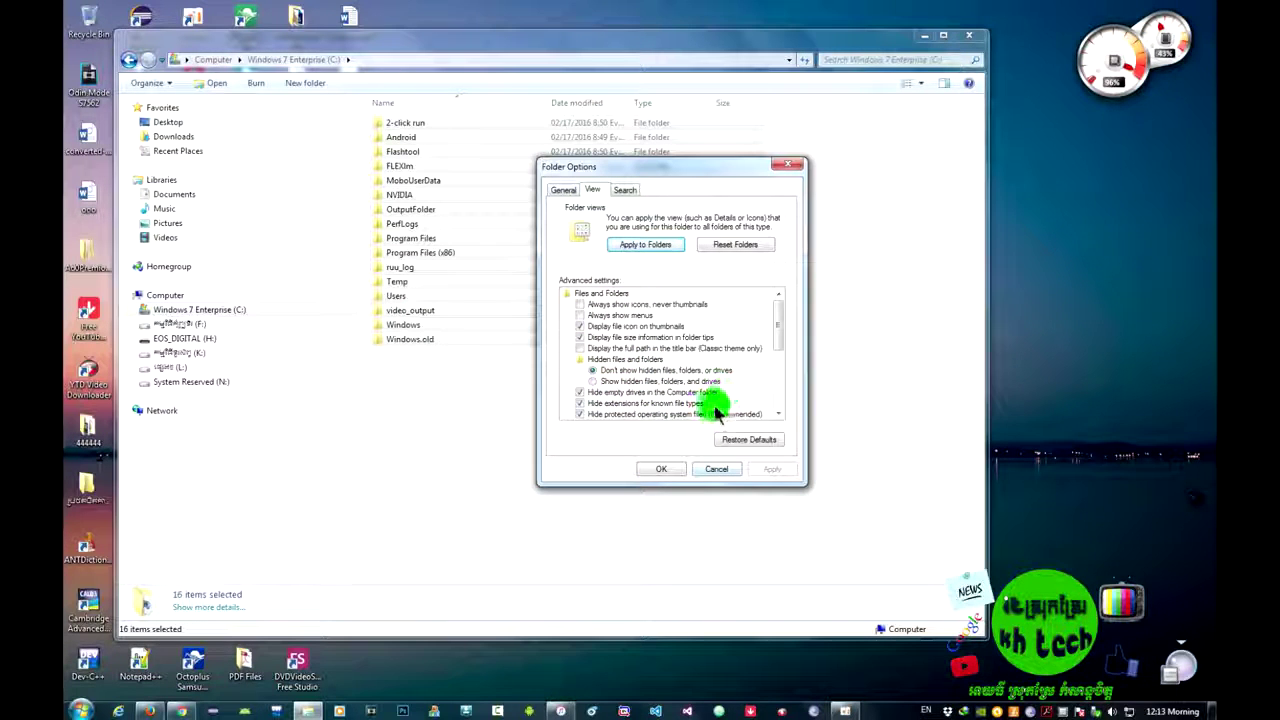
mouse_move(779, 333)
mouse_down()
mouse_move(771, 386)
mouse_move(783, 323)
mouse_up()
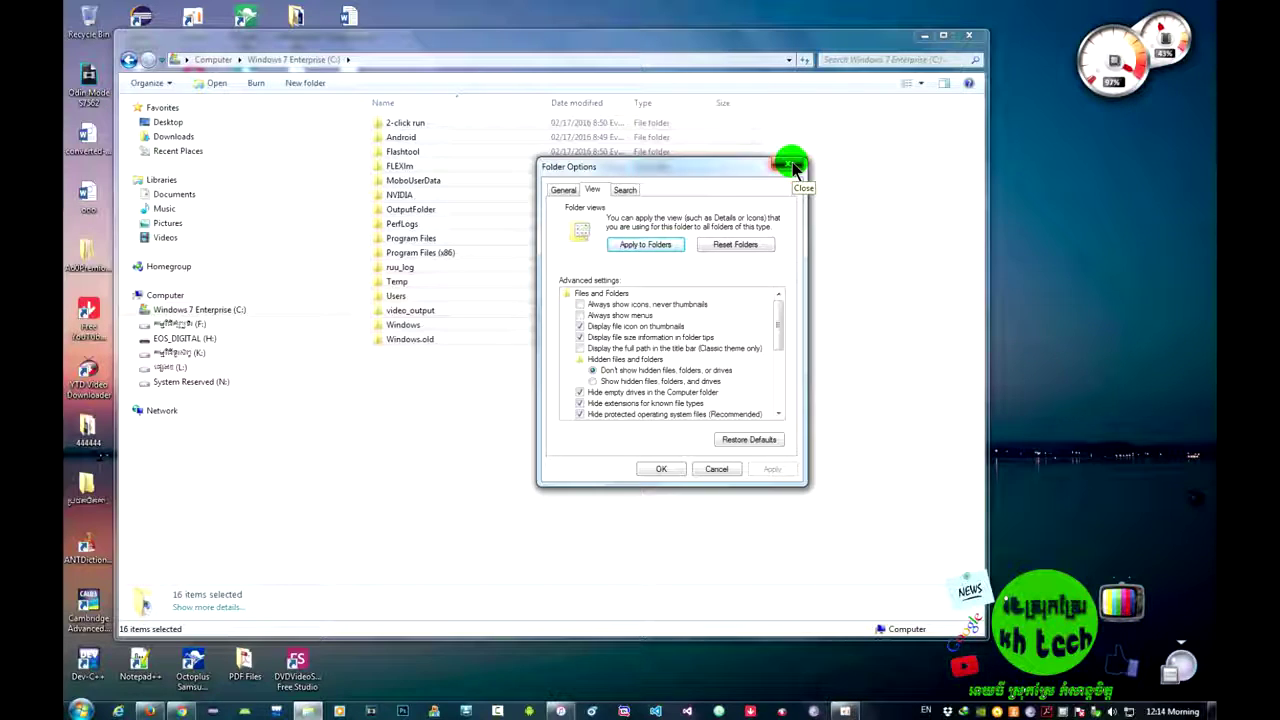
click(793, 167)
click(967, 36)
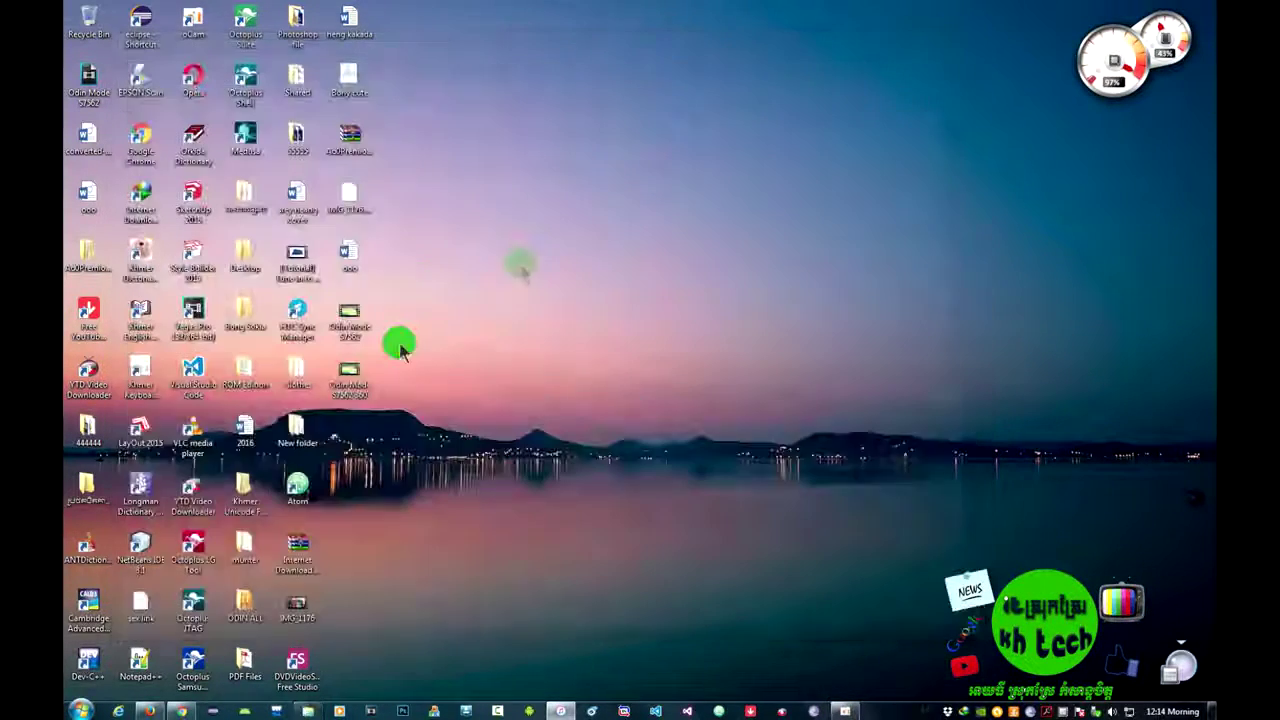
- Search Windows for "run", open the Run dialog and move it to the middle of the desktop
click(80, 710)
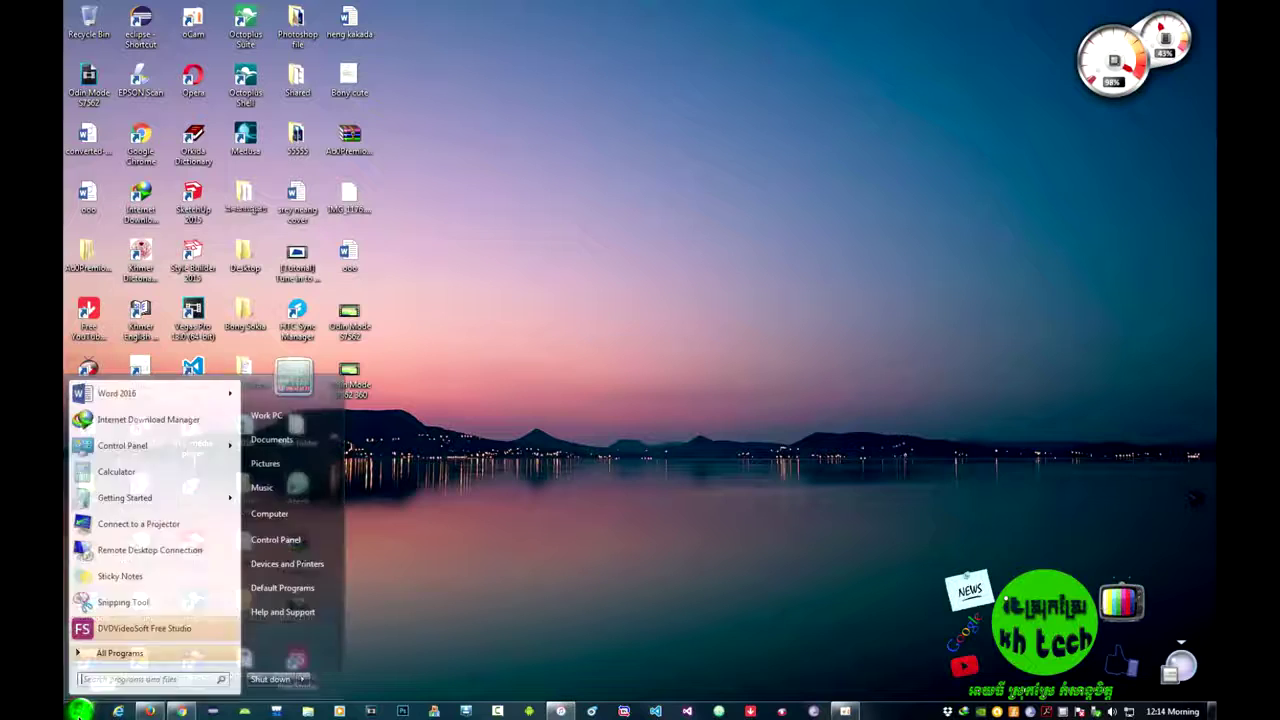
click(106, 681)
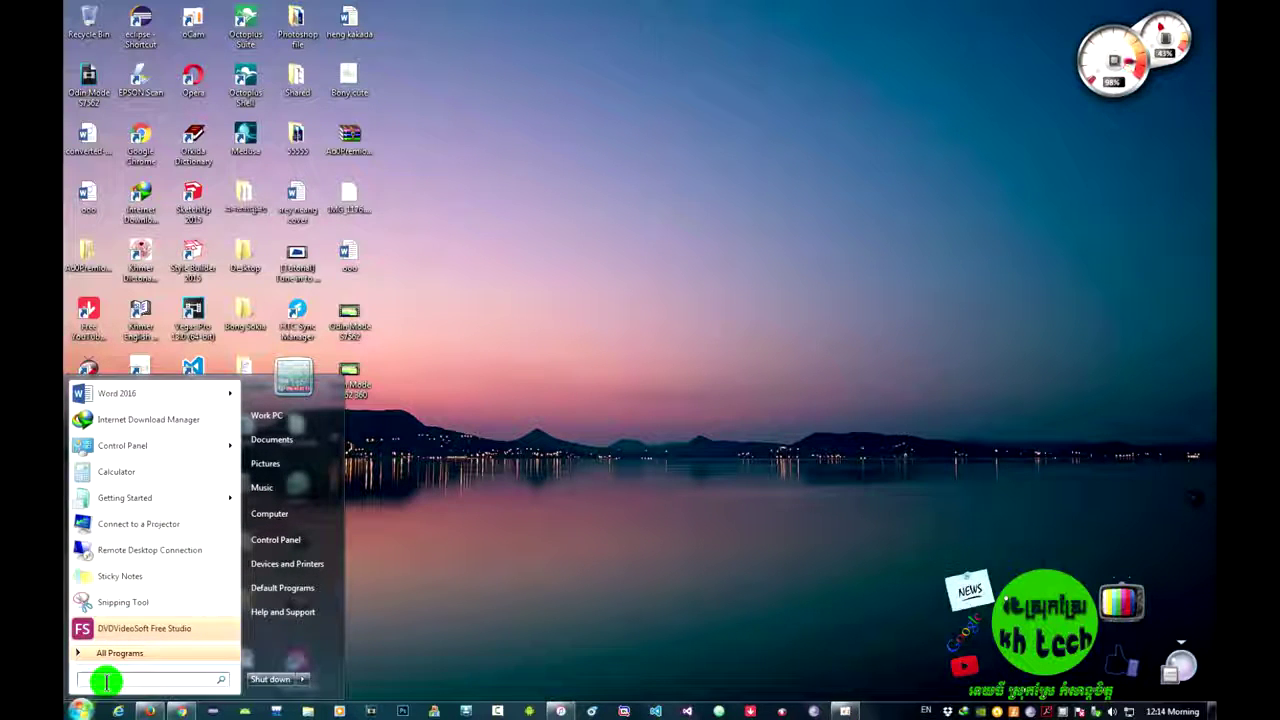
text(r)
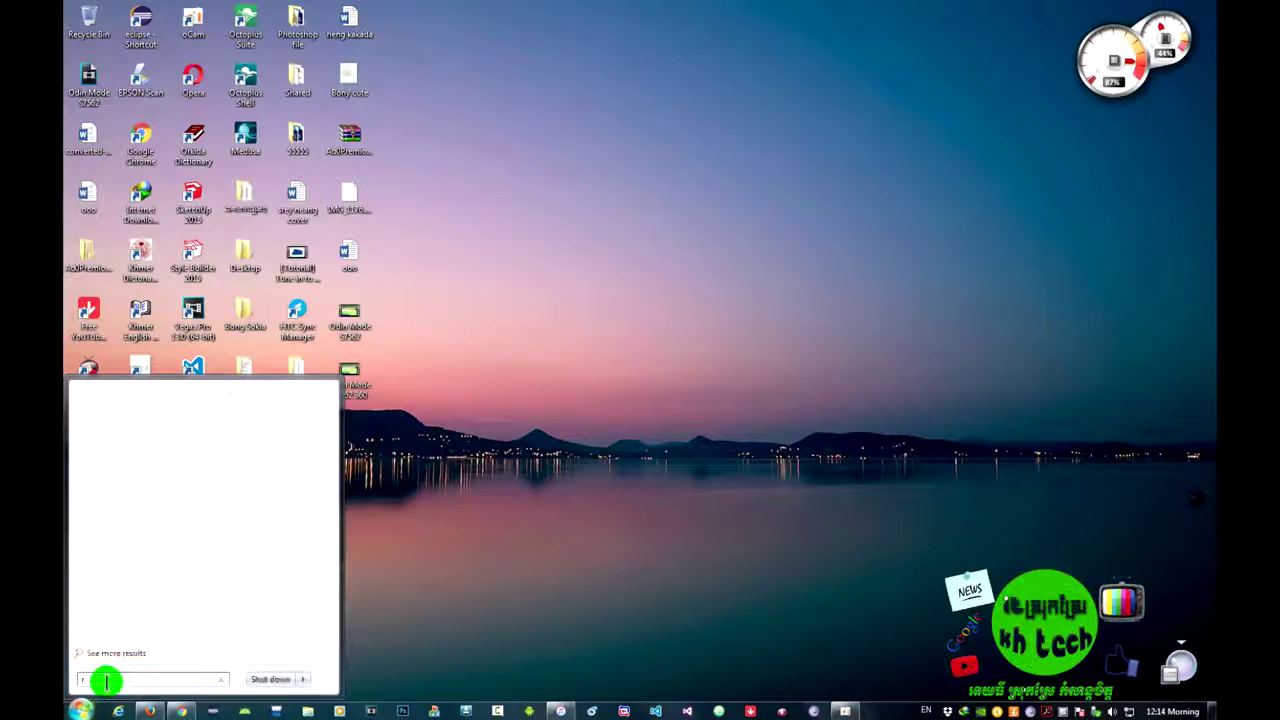
text(un)
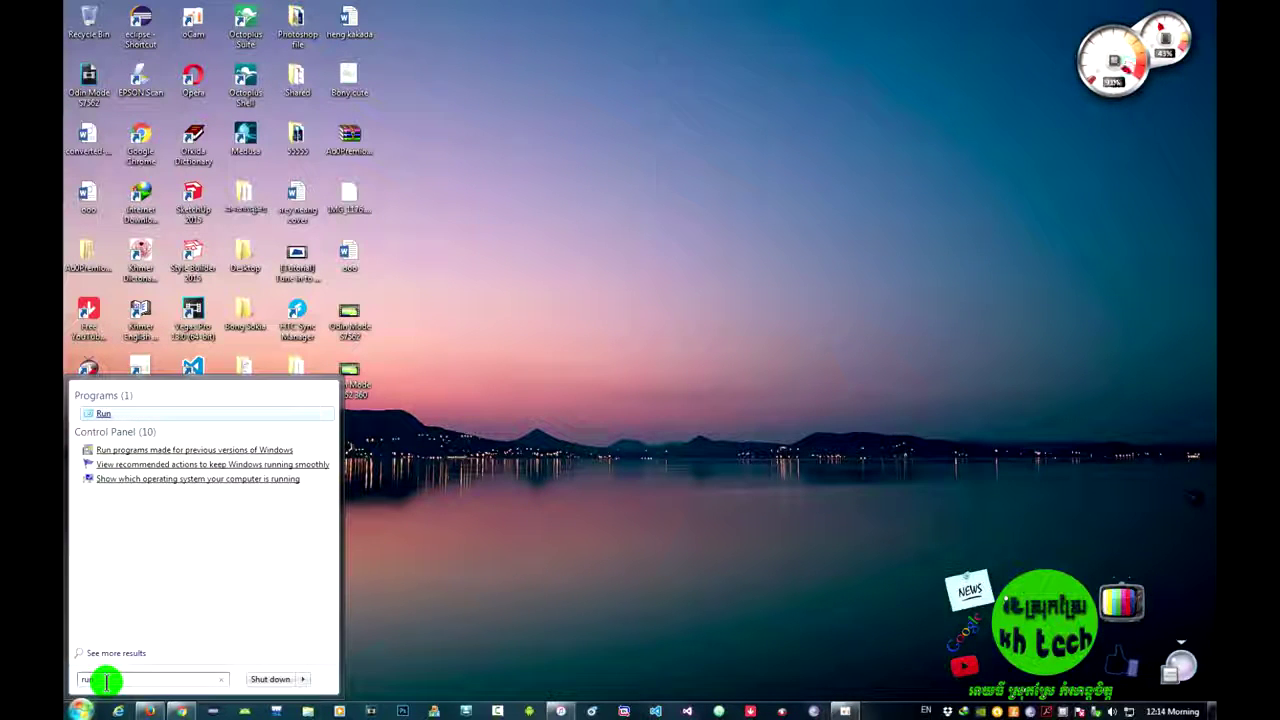
click(103, 414)
drag(214, 550, 643, 195)
- Open the Roaming application data folder by running %Appdata%
click(609, 256)
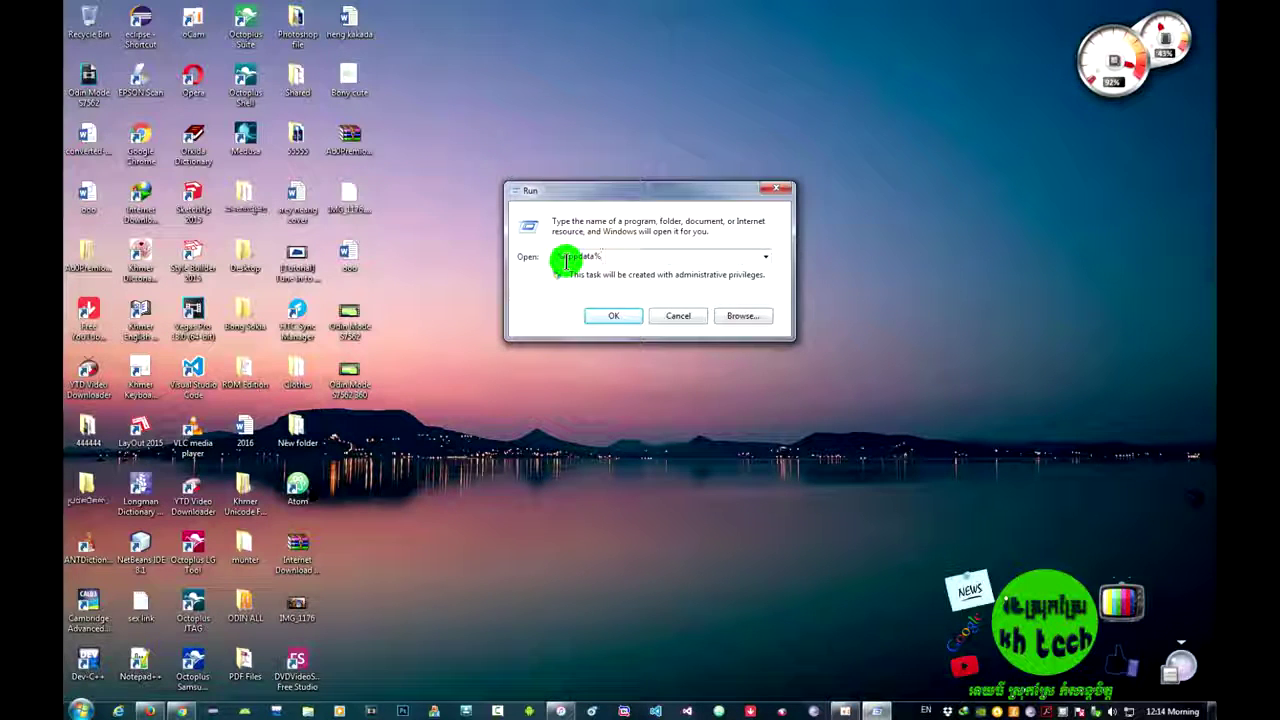
drag(523, 252, 612, 256)
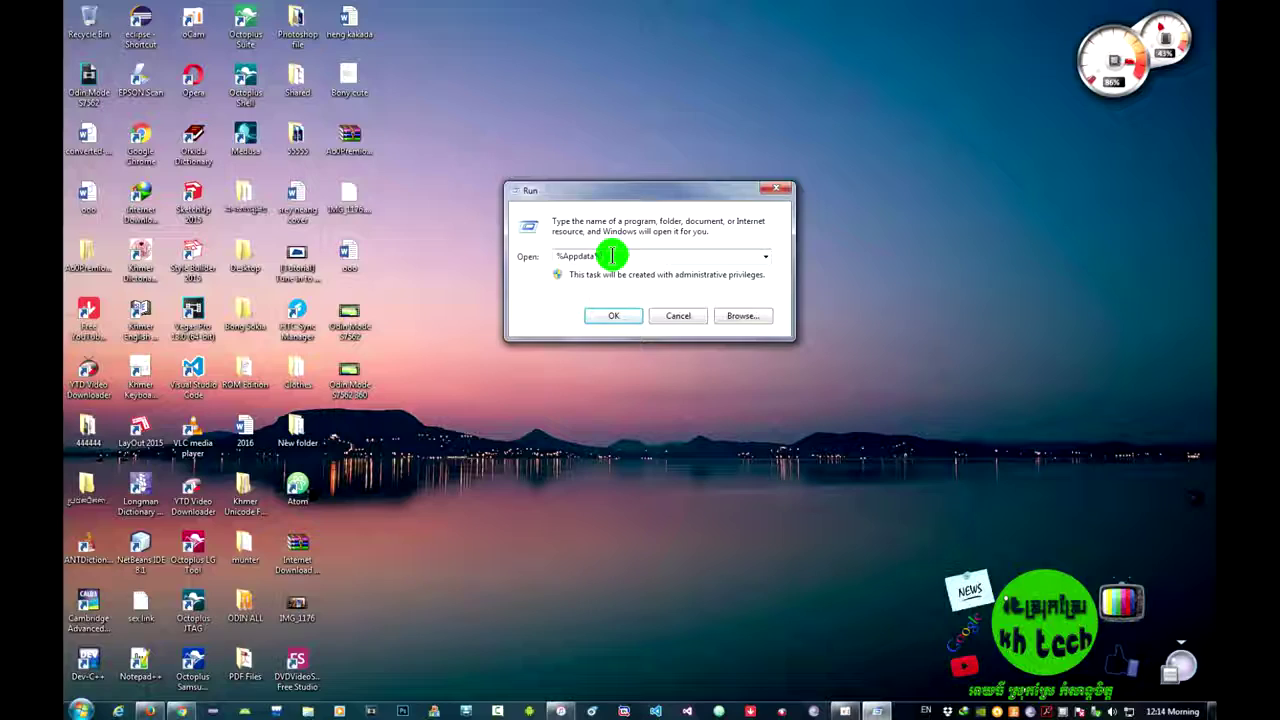
click(614, 315)
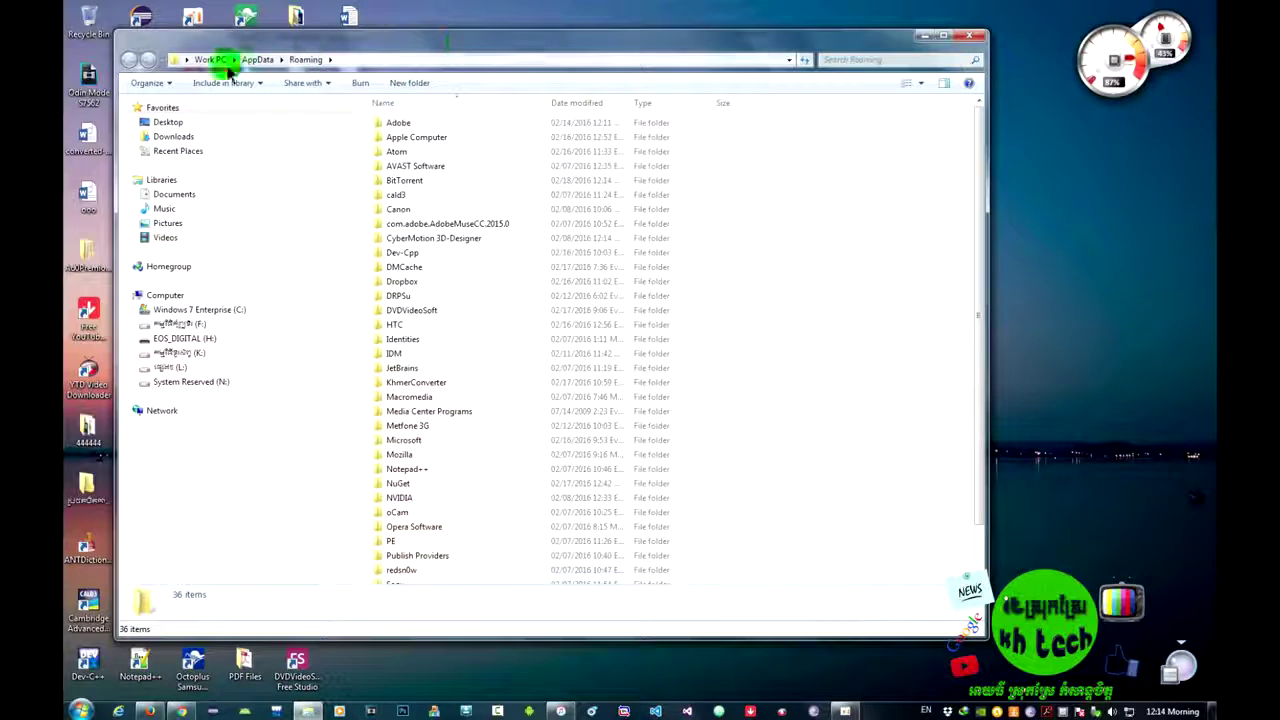
- Maximise the Roaming folder window and open the Apple Computer folder
click(940, 42)
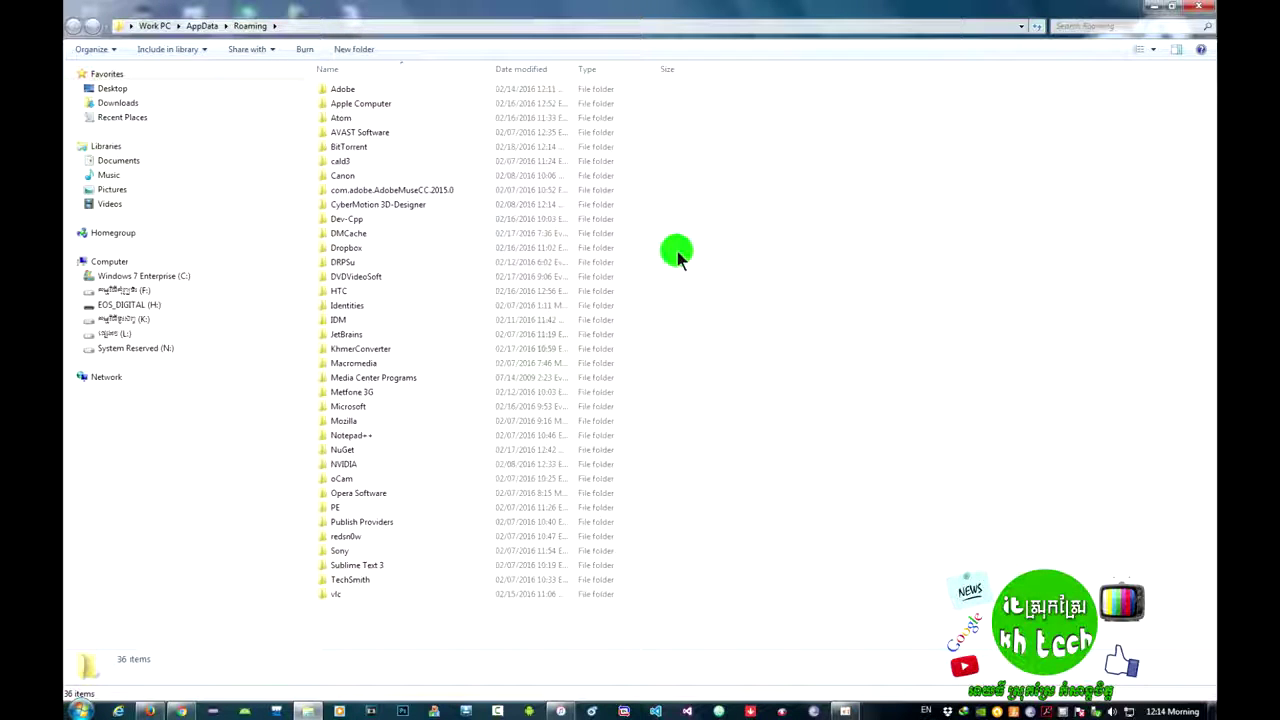
click(501, 350)
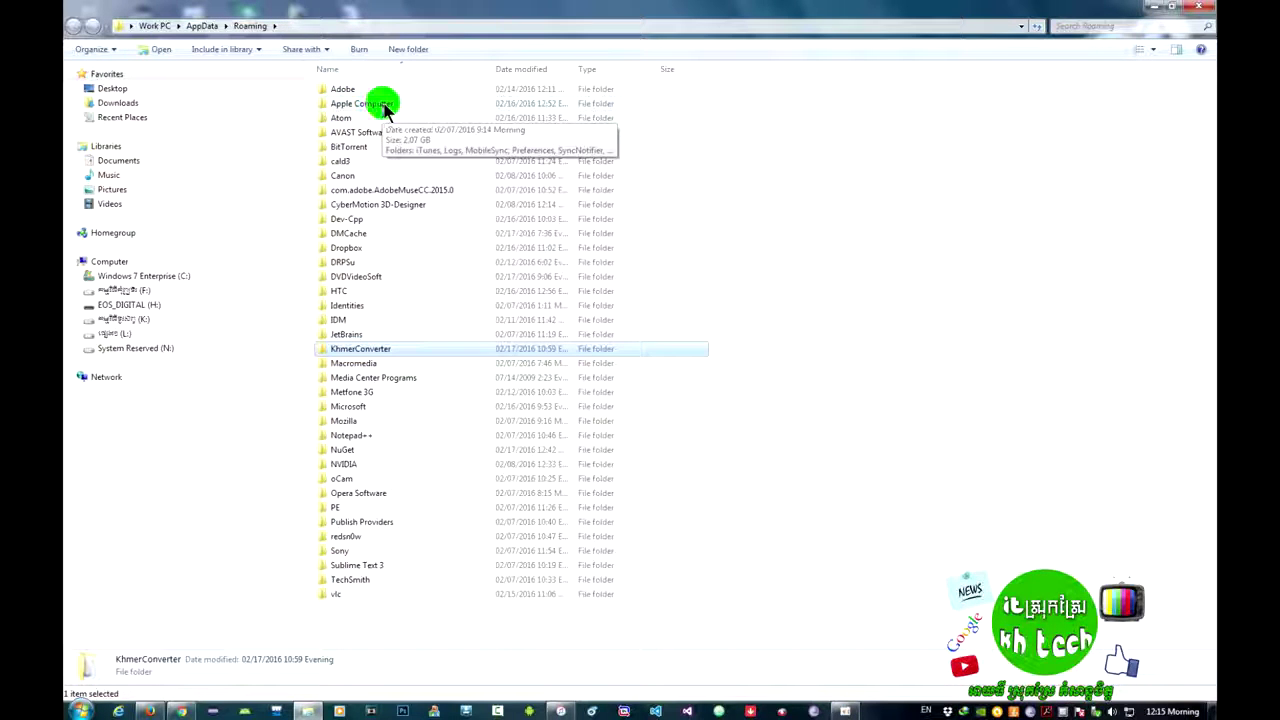
double_click(421, 106)
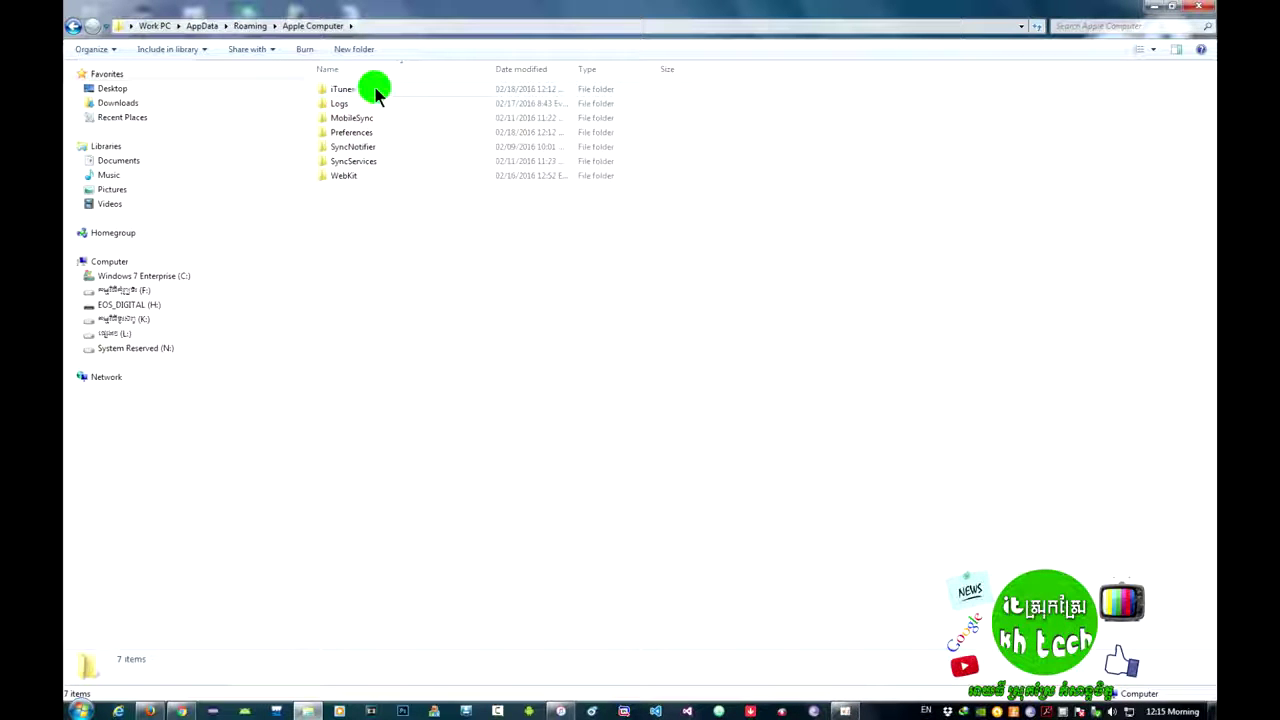
- Display the Apple Computer folder's contents as large icons and select the iTunes folder
click(1153, 49)
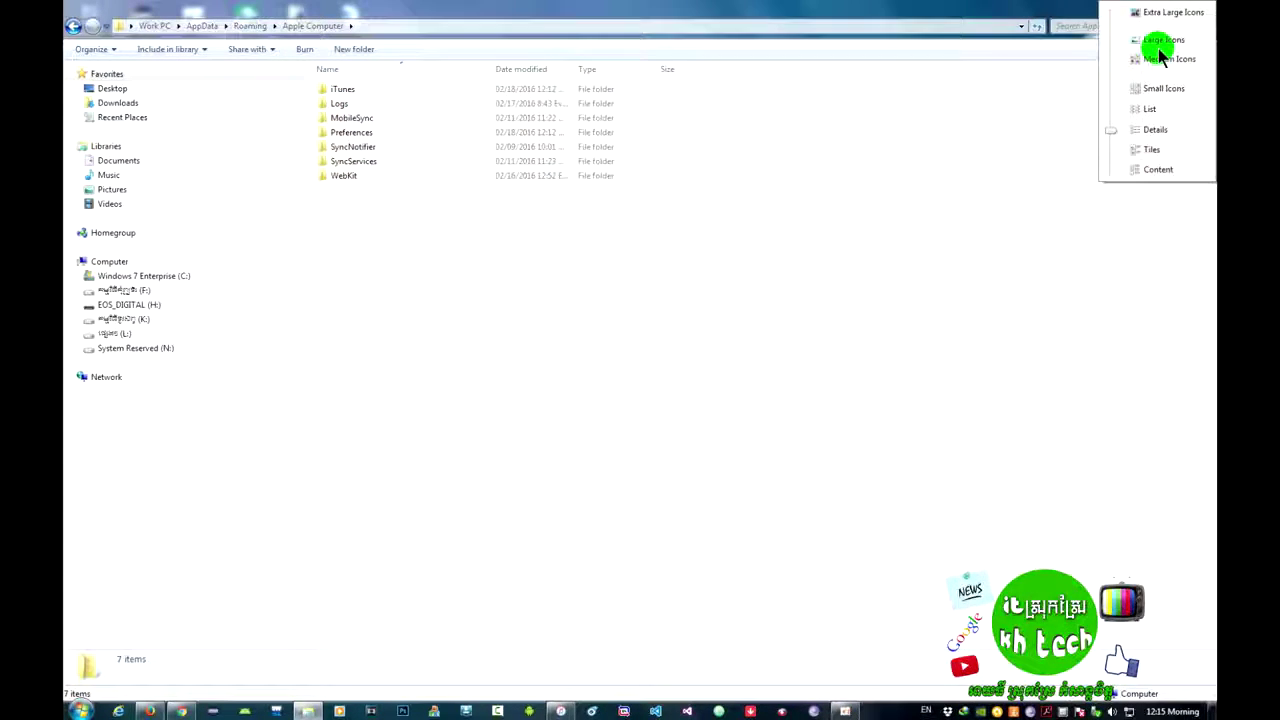
click(1158, 49)
click(357, 112)
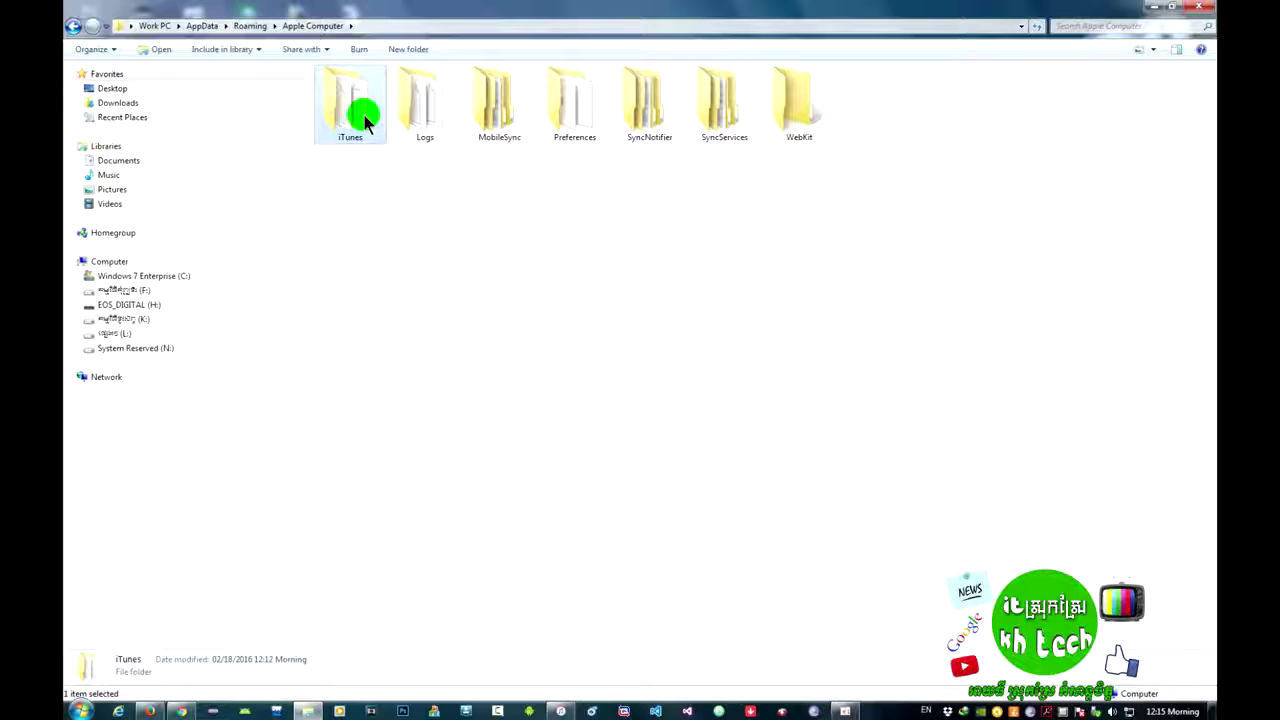
- Open the iTunes folder and its iPhone Software Updates subfolder
double_click(363, 118)
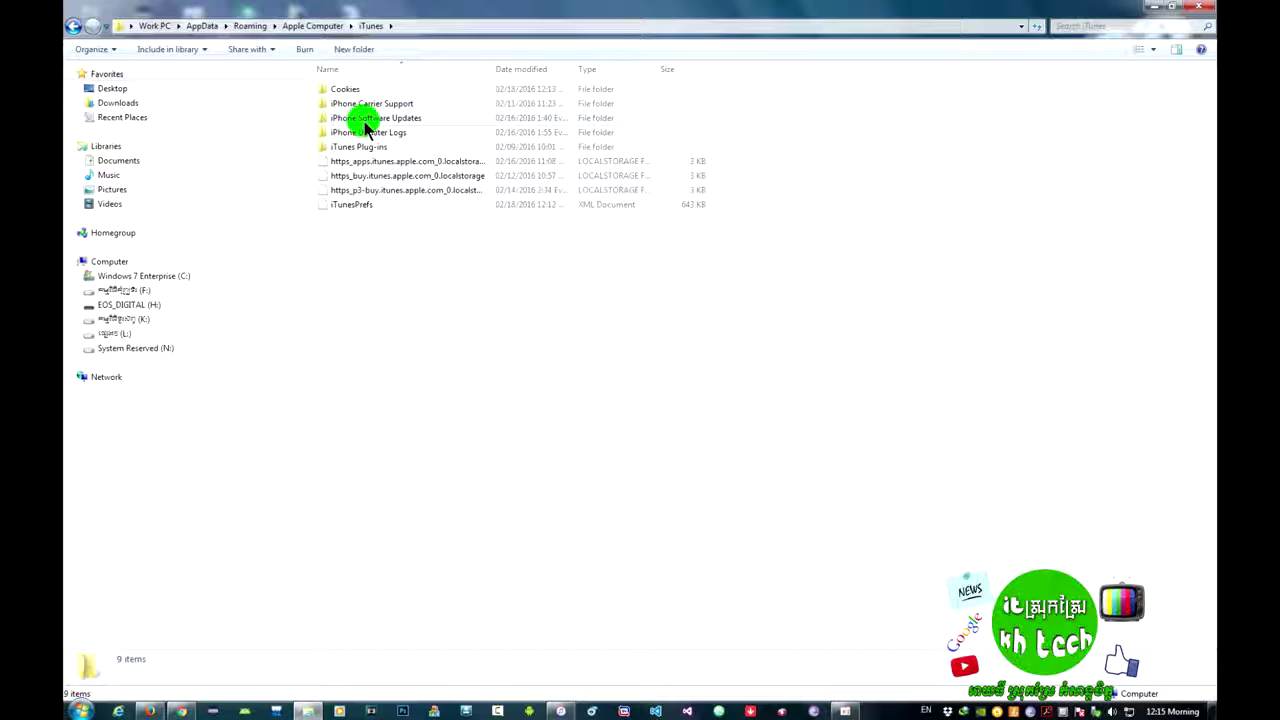
mouse_move(403, 126)
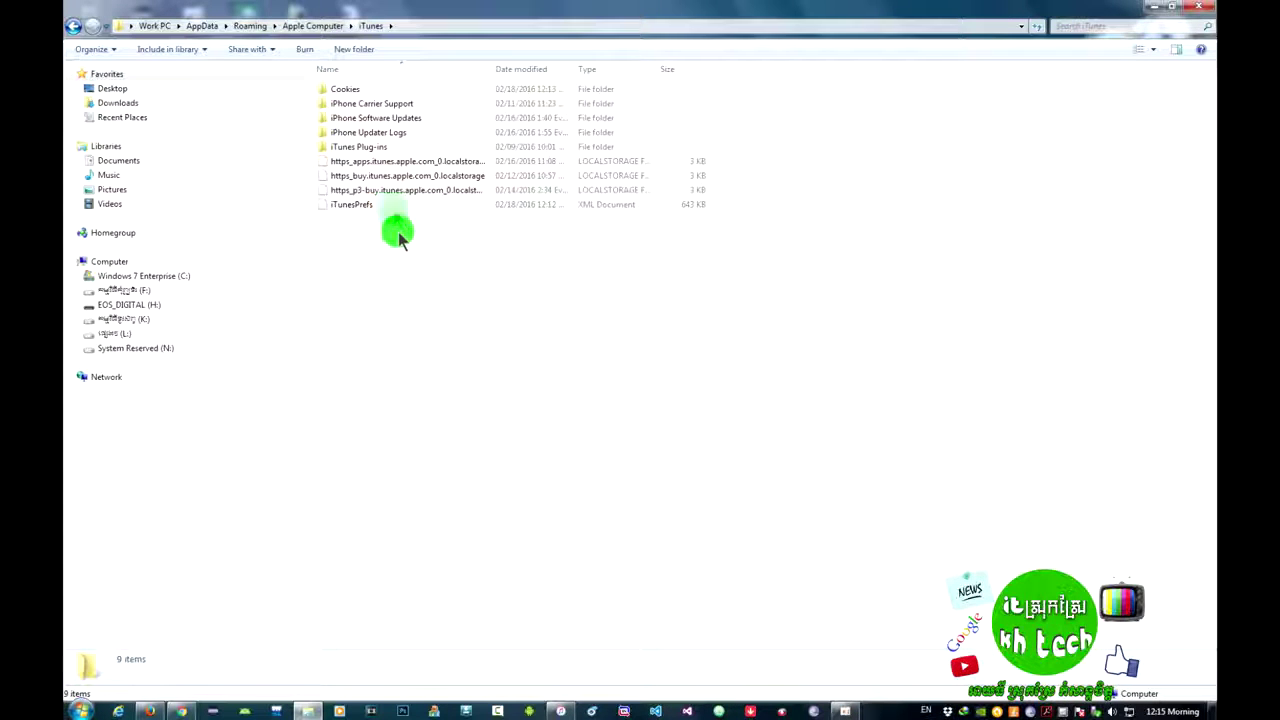
mouse_move(336, 121)
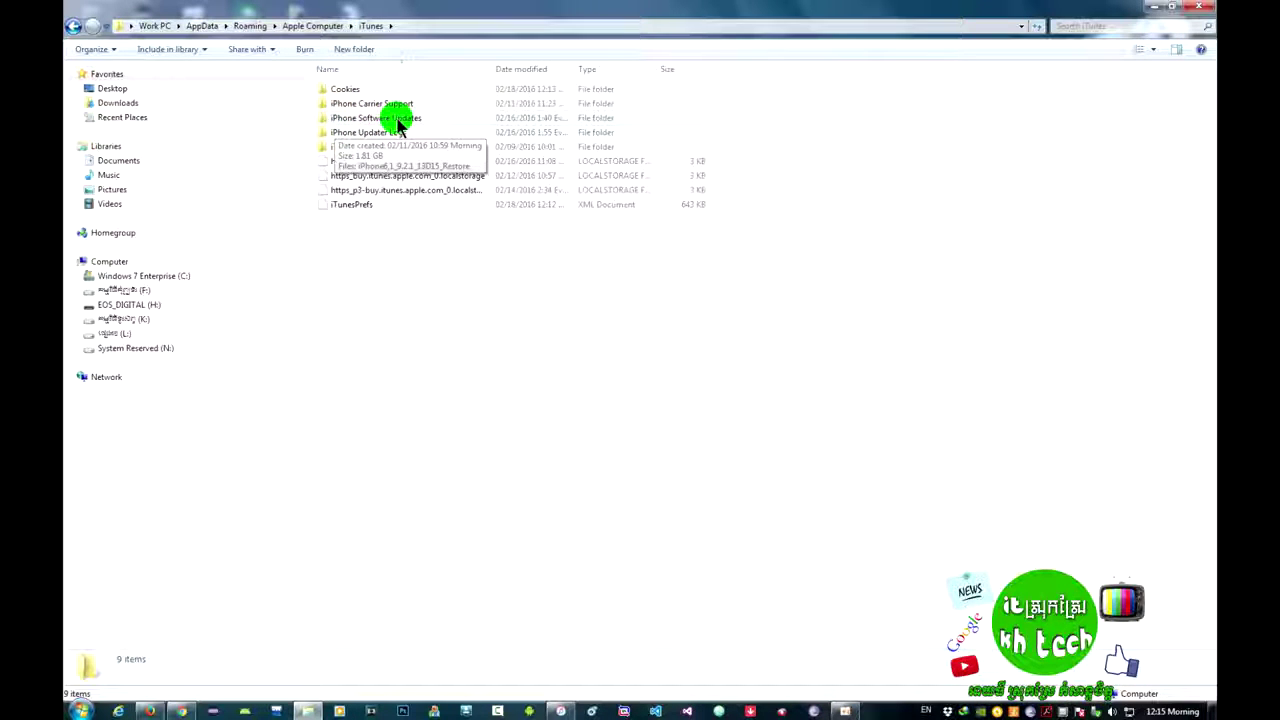
double_click(372, 121)
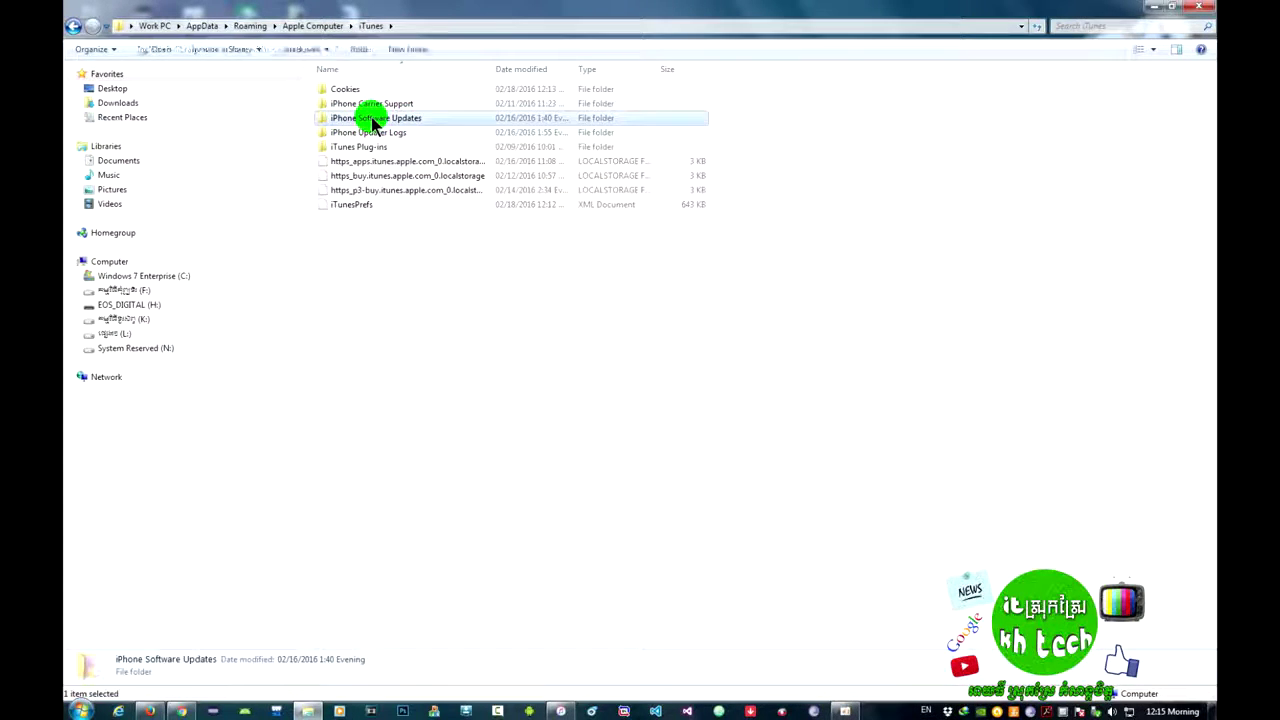
- Copy the iPhone6,1_9.2.1_13D15_Restore firmware file from the iPhone Software Updates folder
click(358, 92)
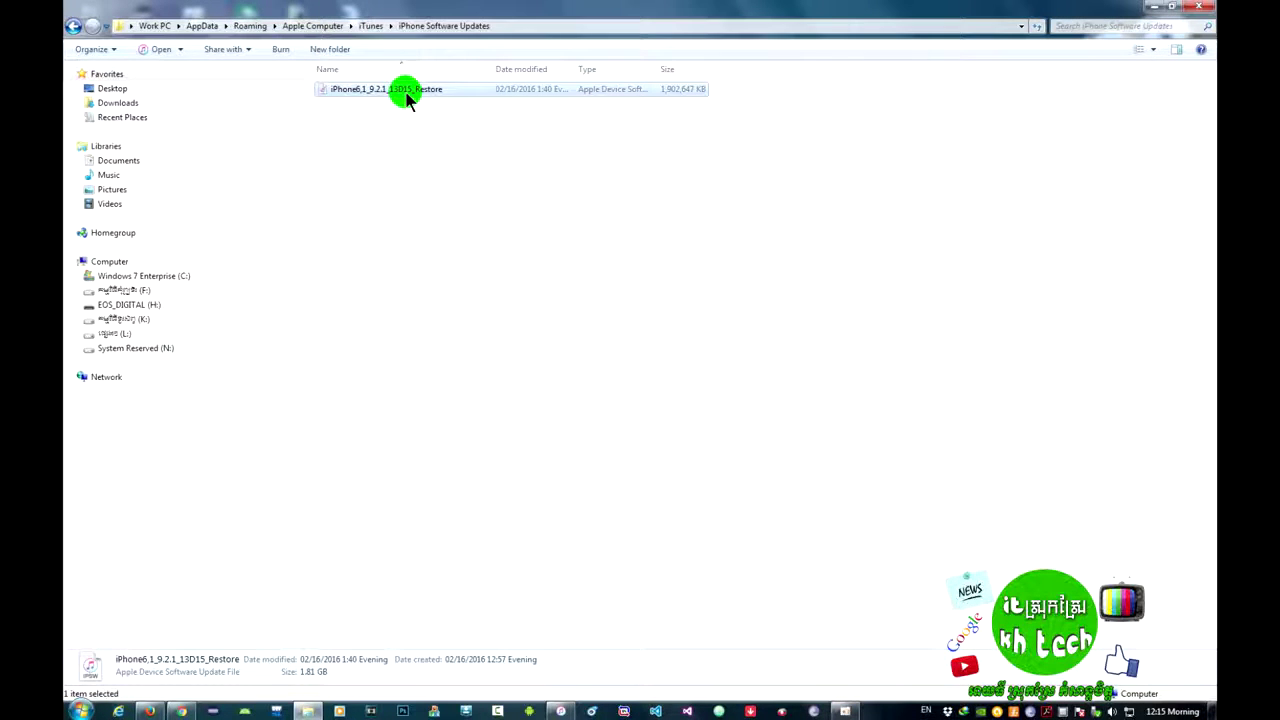
right_click(406, 95)
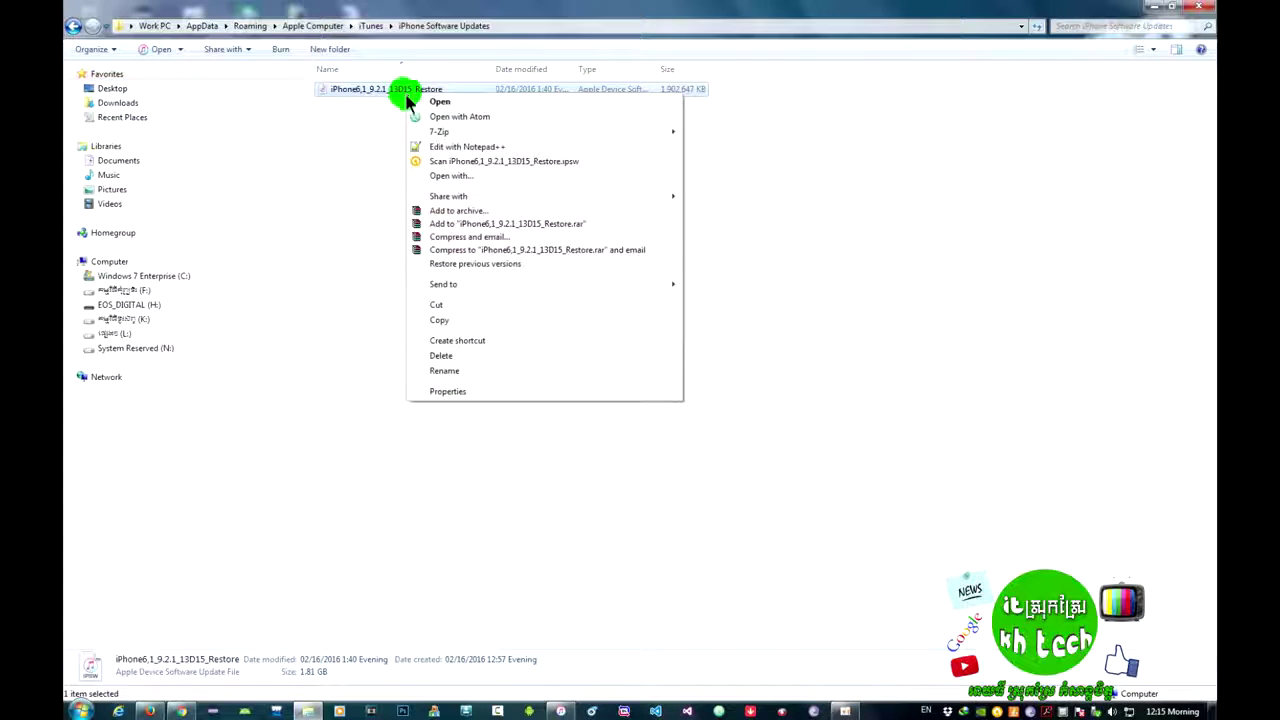
click(436, 321)
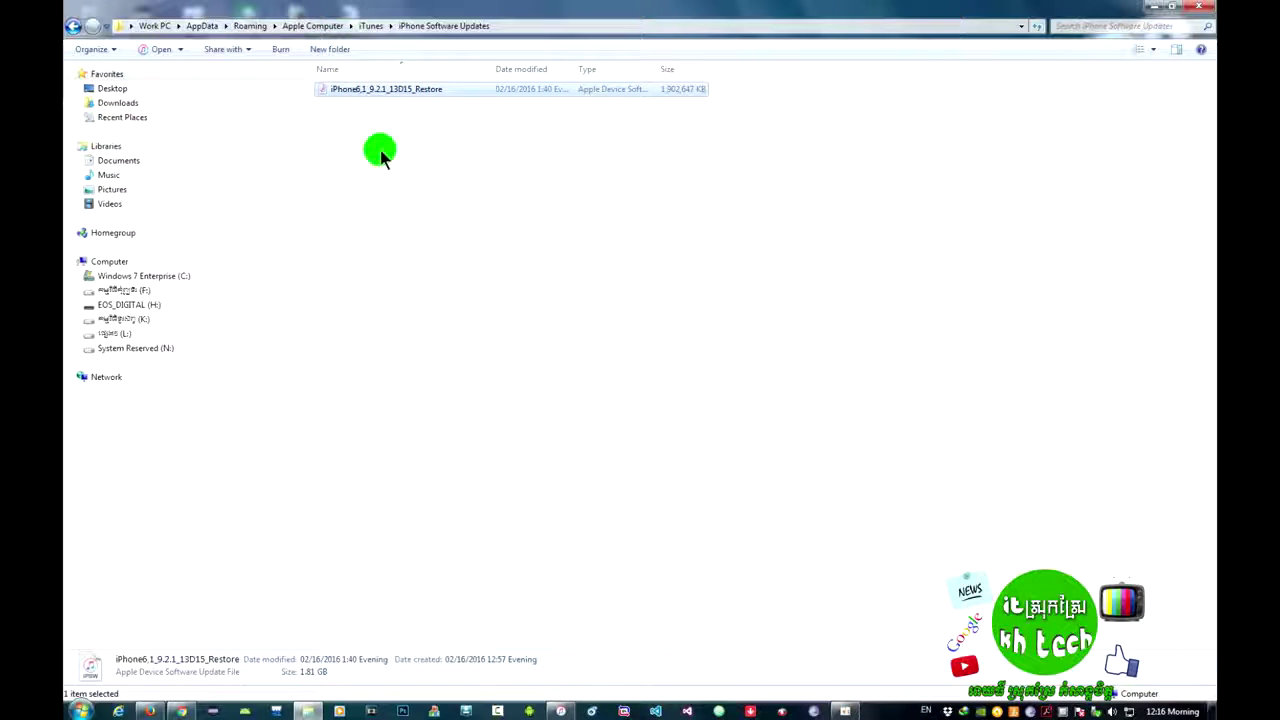
right_click(366, 90)
click(403, 297)
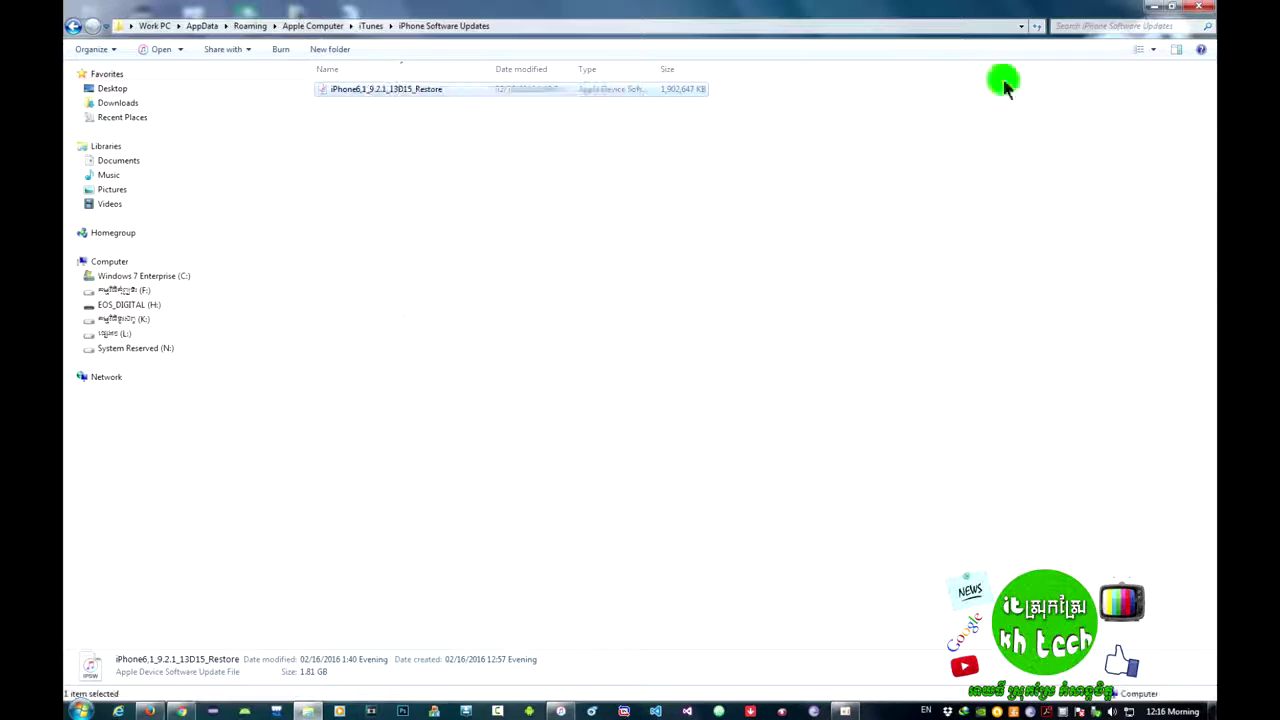
- Close the folder window and paste the copied firmware file onto the desktop
click(1208, 8)
right_click(555, 234)
click(588, 294)
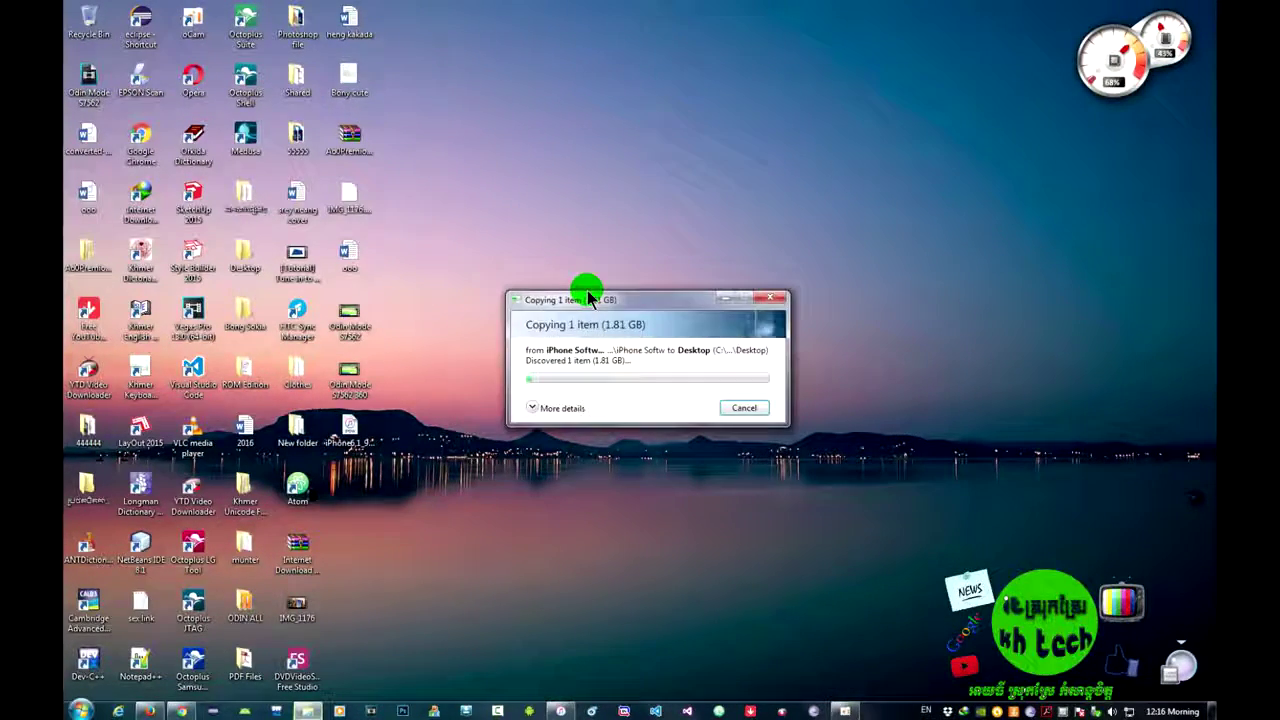
- Move the copy progress dialog higher with its full details shown, and refresh the desktop
drag(588, 308, 610, 228)
click(554, 326)
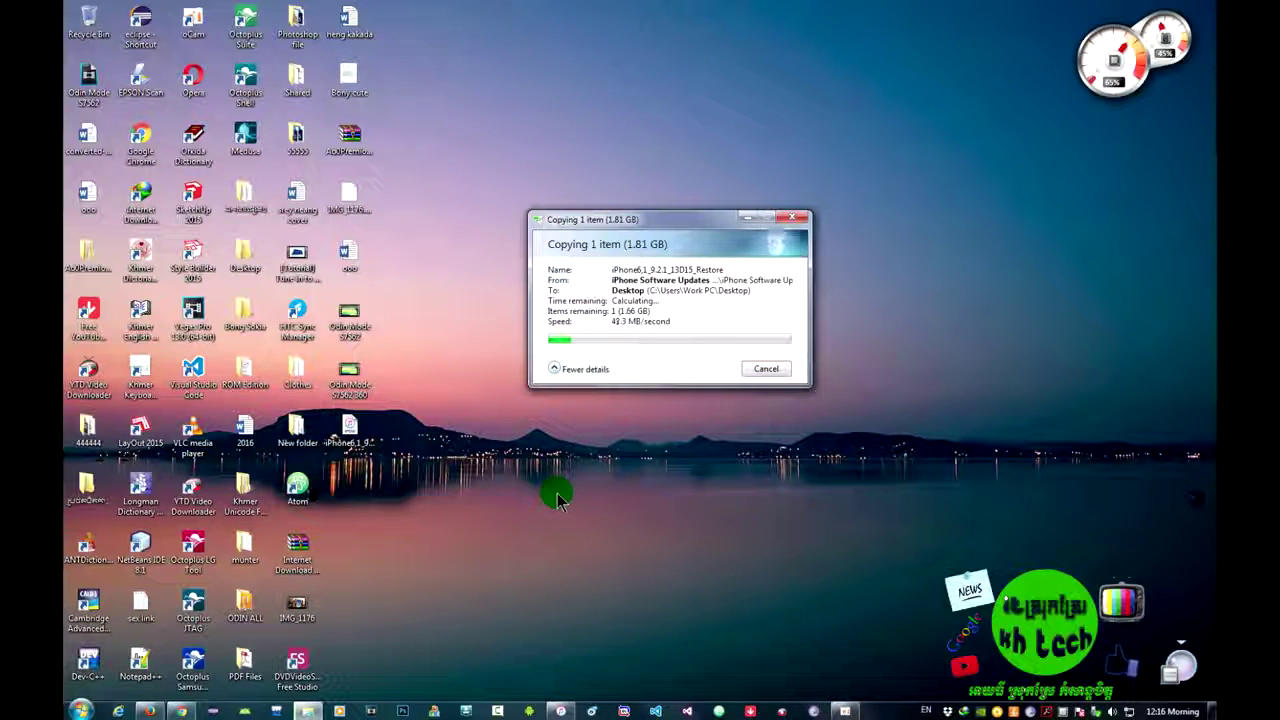
right_click(567, 473)
click(593, 510)
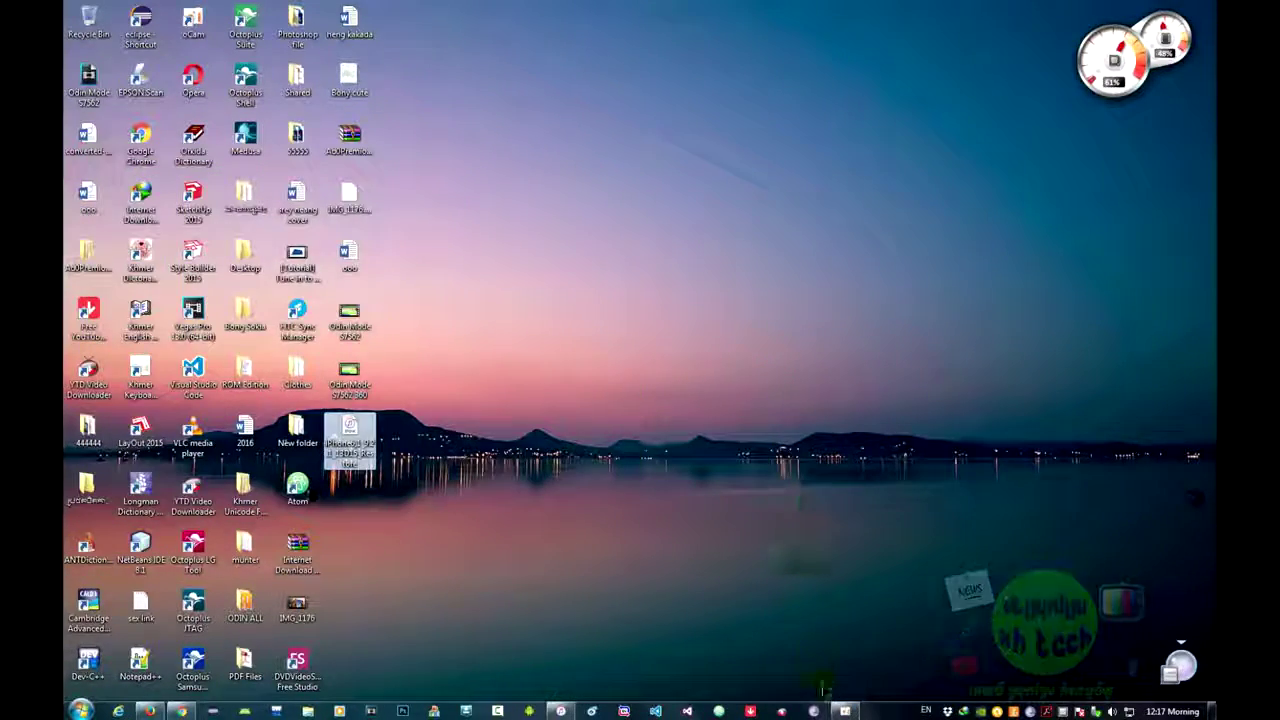
click(845, 711)
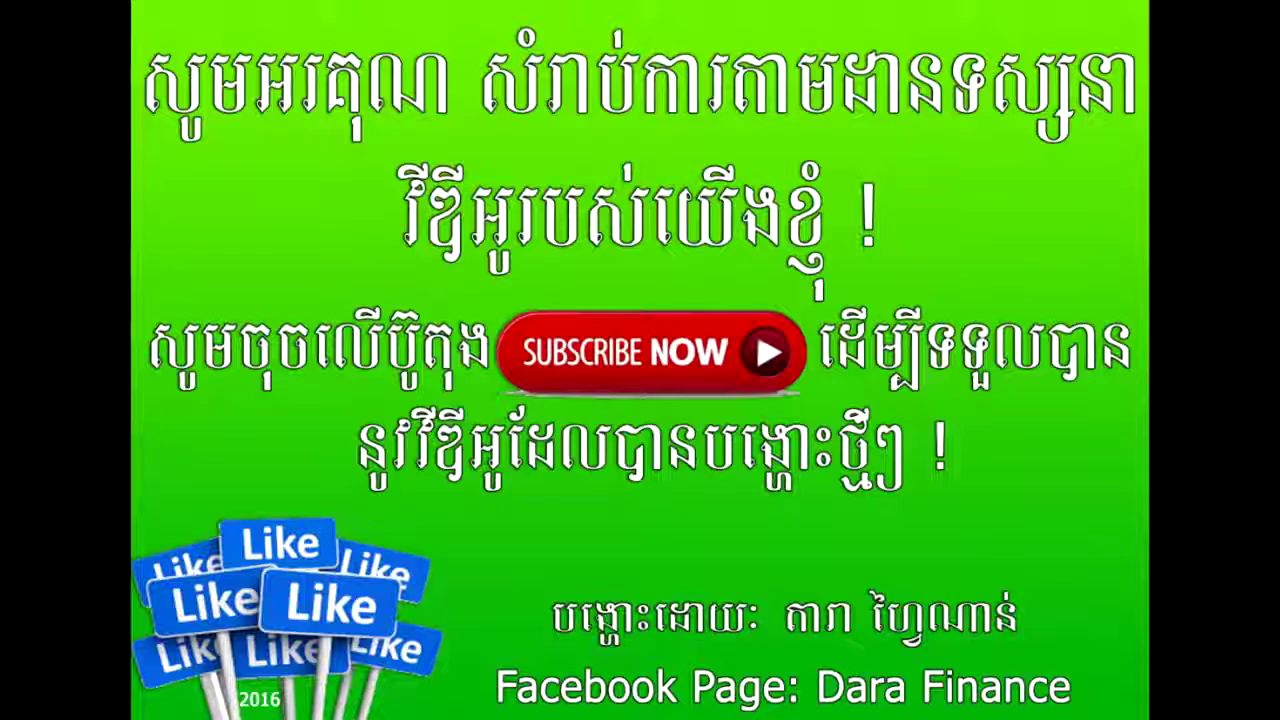